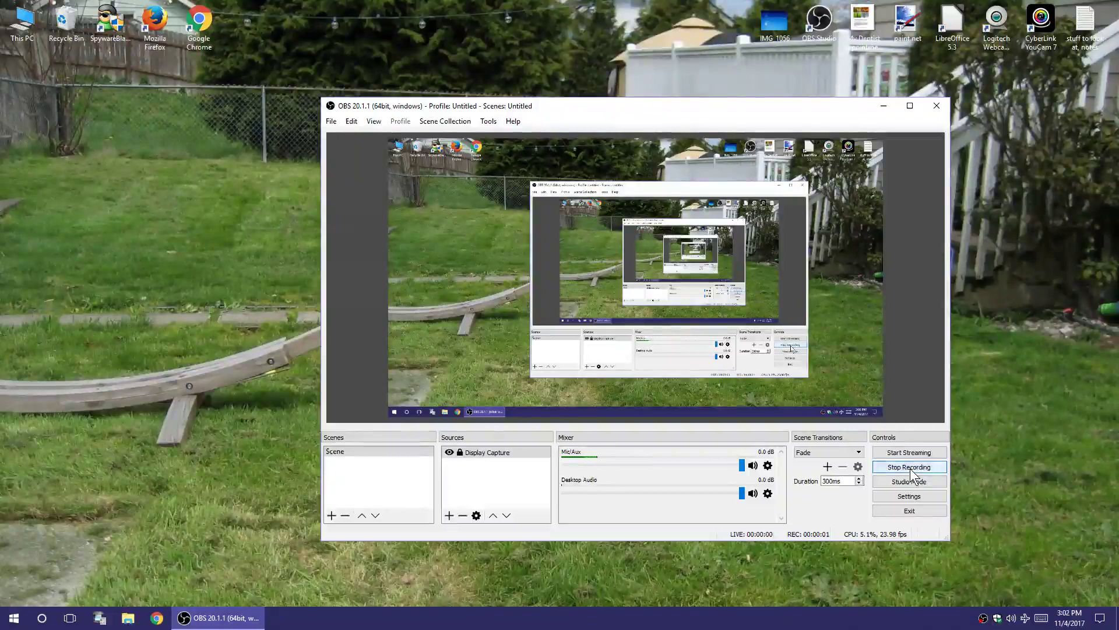
Minimize the OBS Studio window so the bare desktop shows.
click(884, 106)
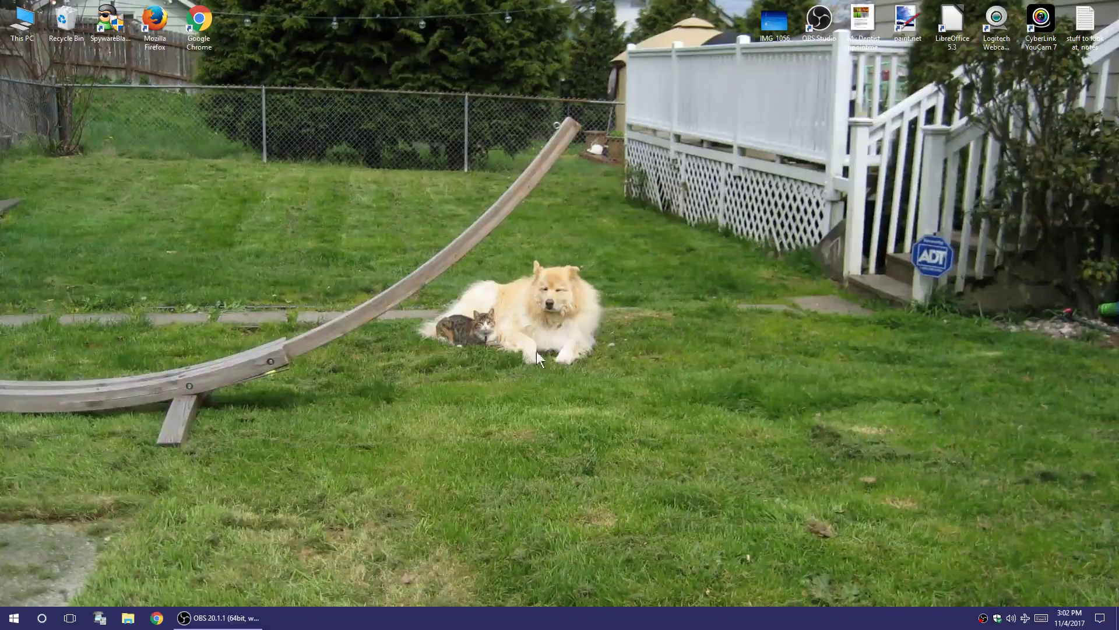
View the IMG_1056.JPG blue-screen restart error photo in Photos, then close it.
double_click(774, 14)
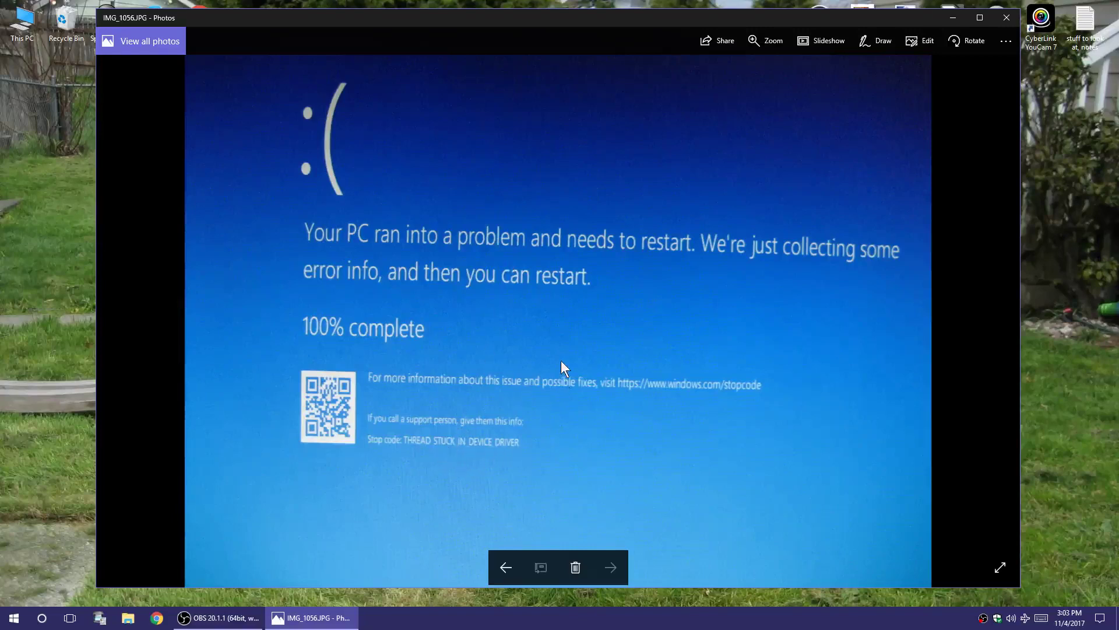
click(1006, 20)
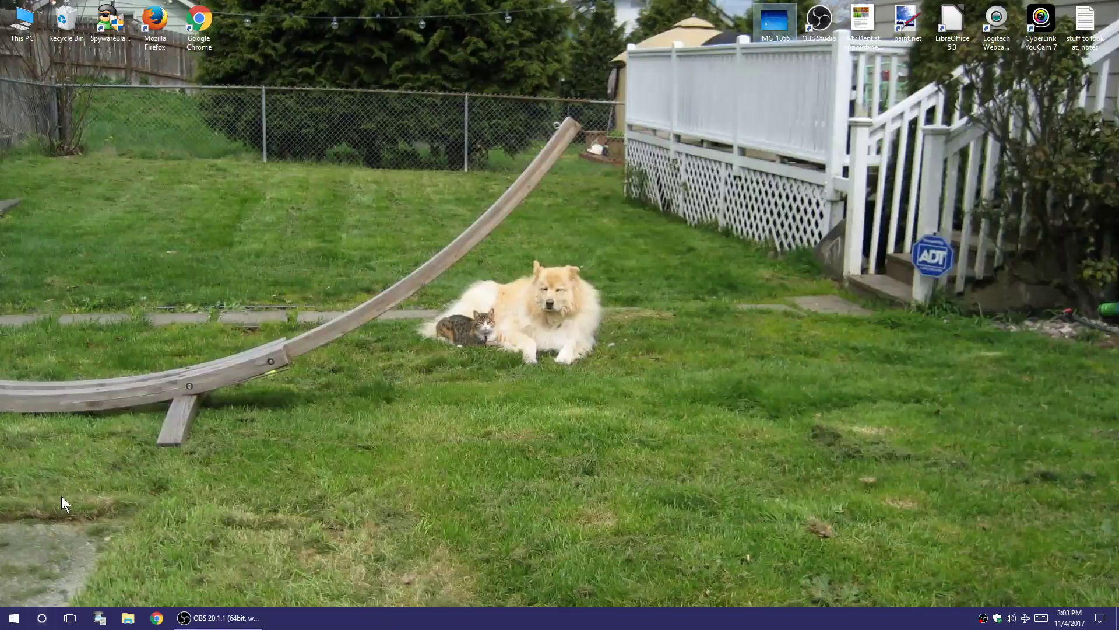
Go from Update & security to Network & Internet and open the Frontier23D7 Ethernet connection's details.
click(12, 619)
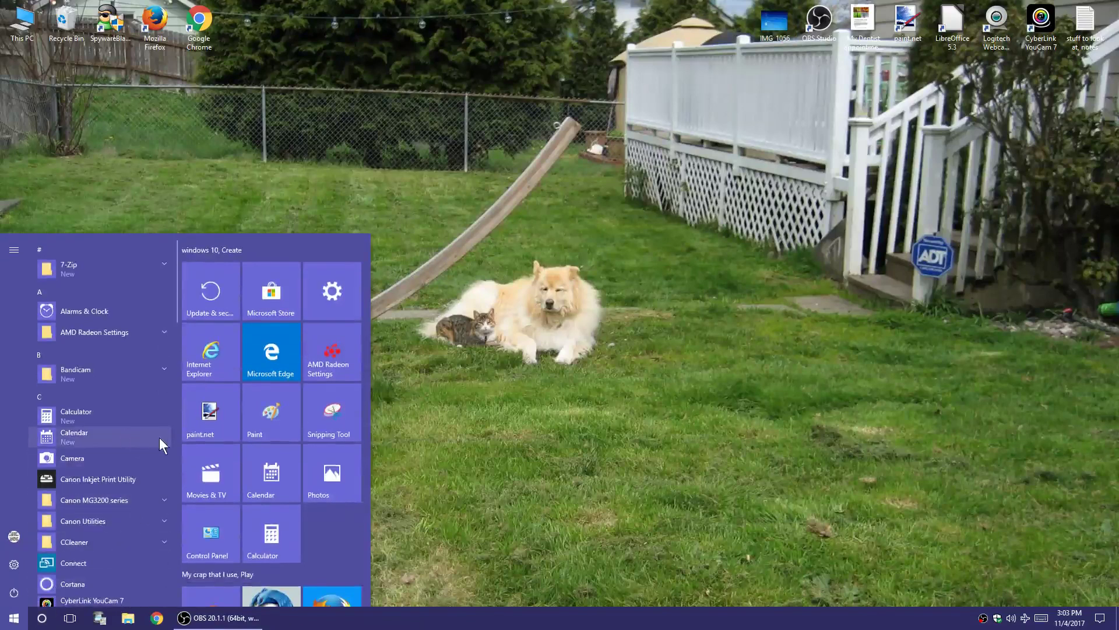
click(214, 280)
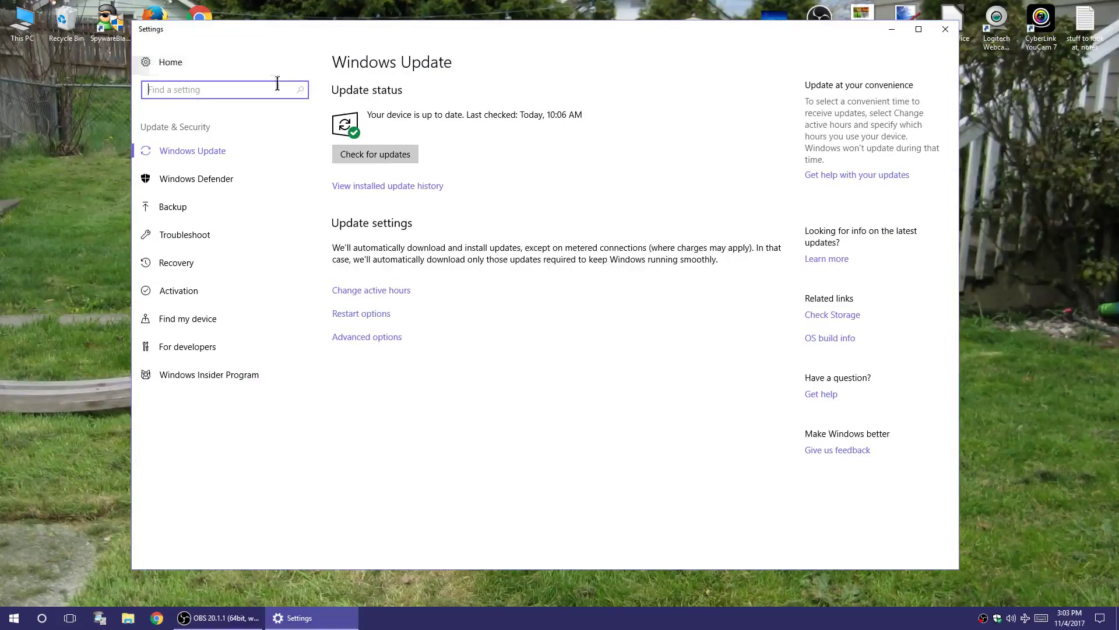
click(191, 56)
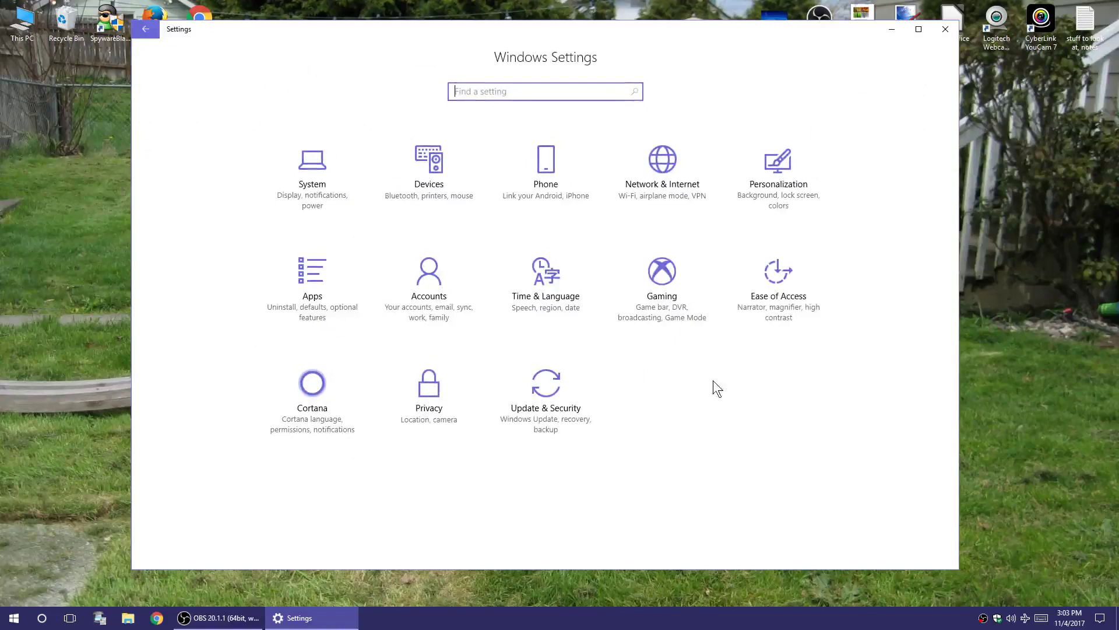
click(660, 162)
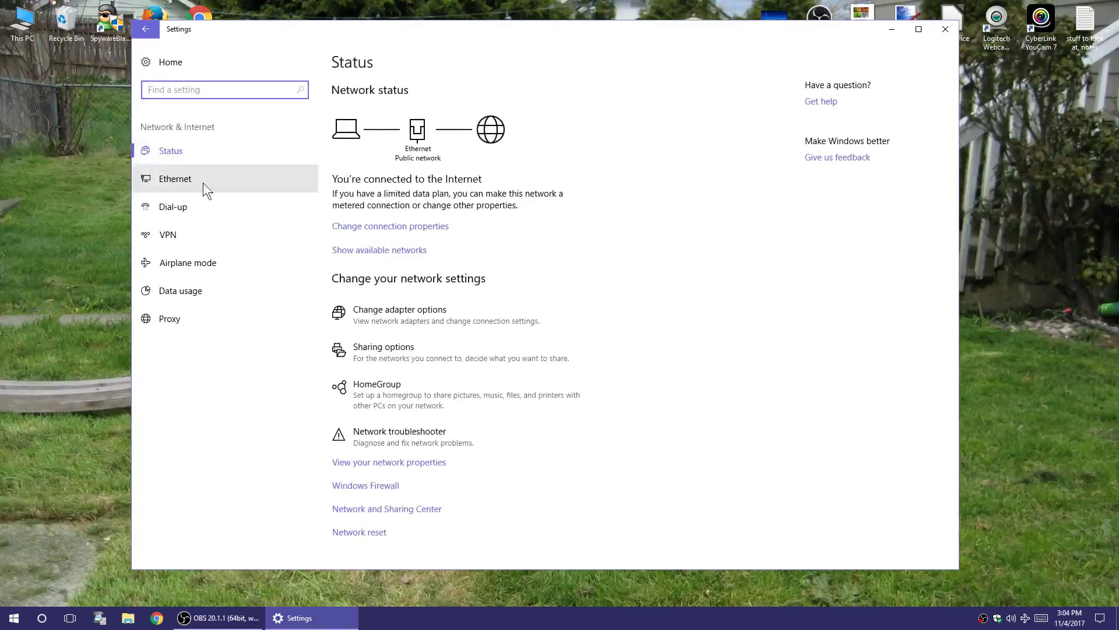
click(177, 180)
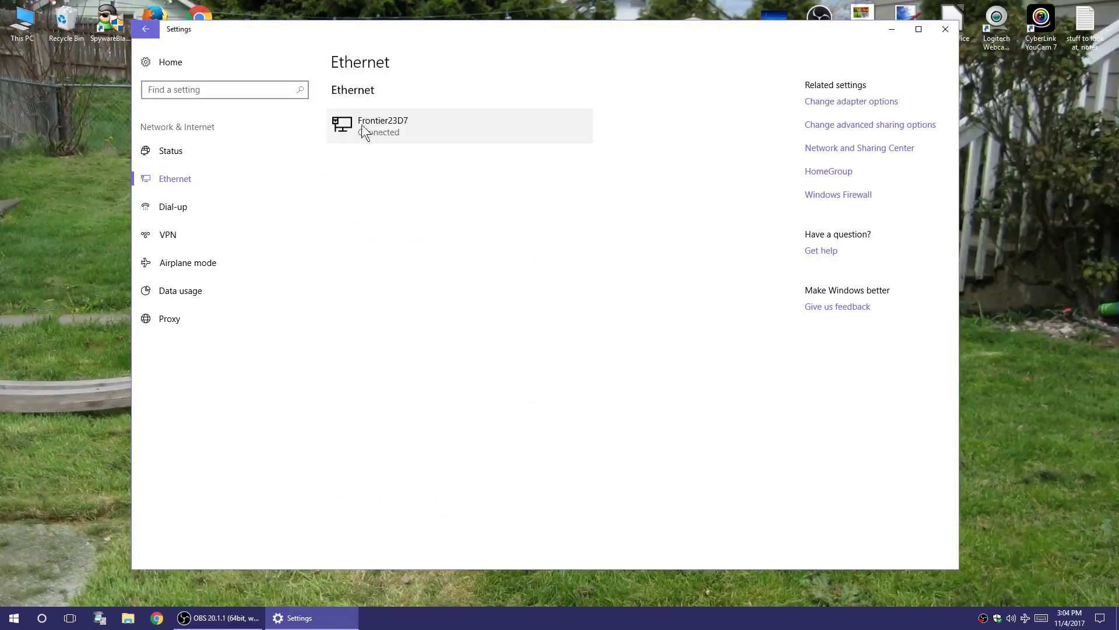
click(374, 127)
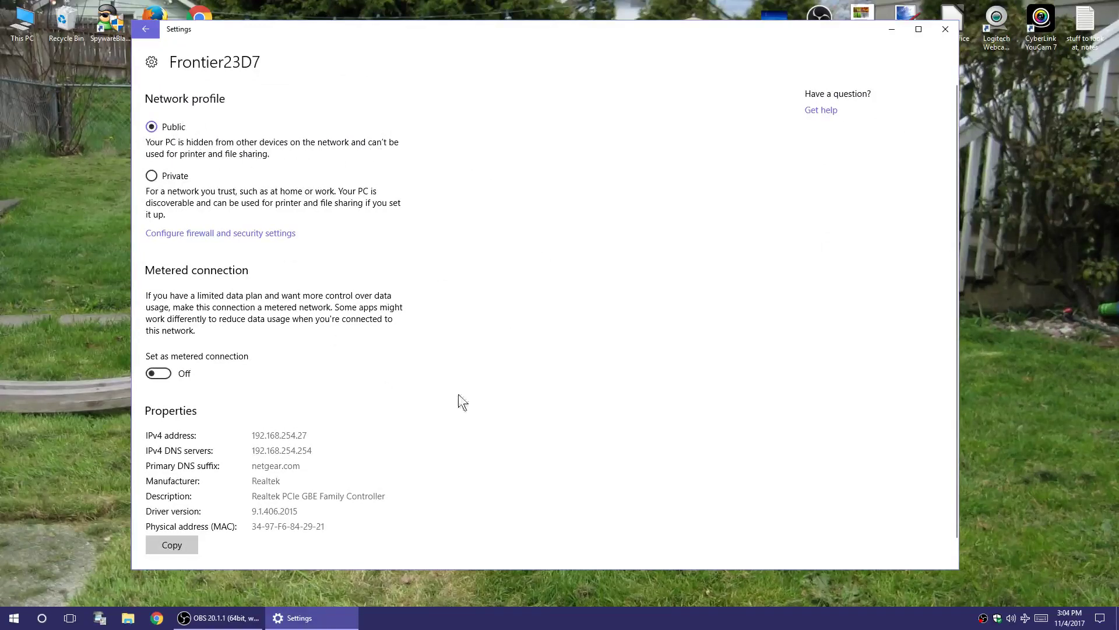
scroll(465, 350, down, 1)
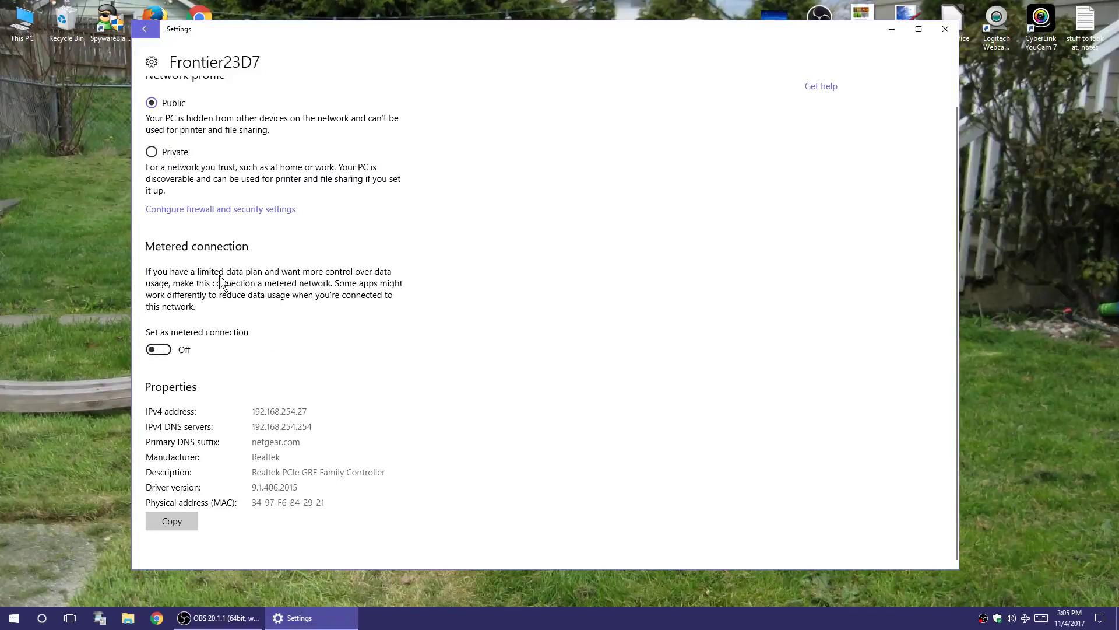
Close Settings, restore and re-minimize OBS, and bring up the Start menu.
click(146, 29)
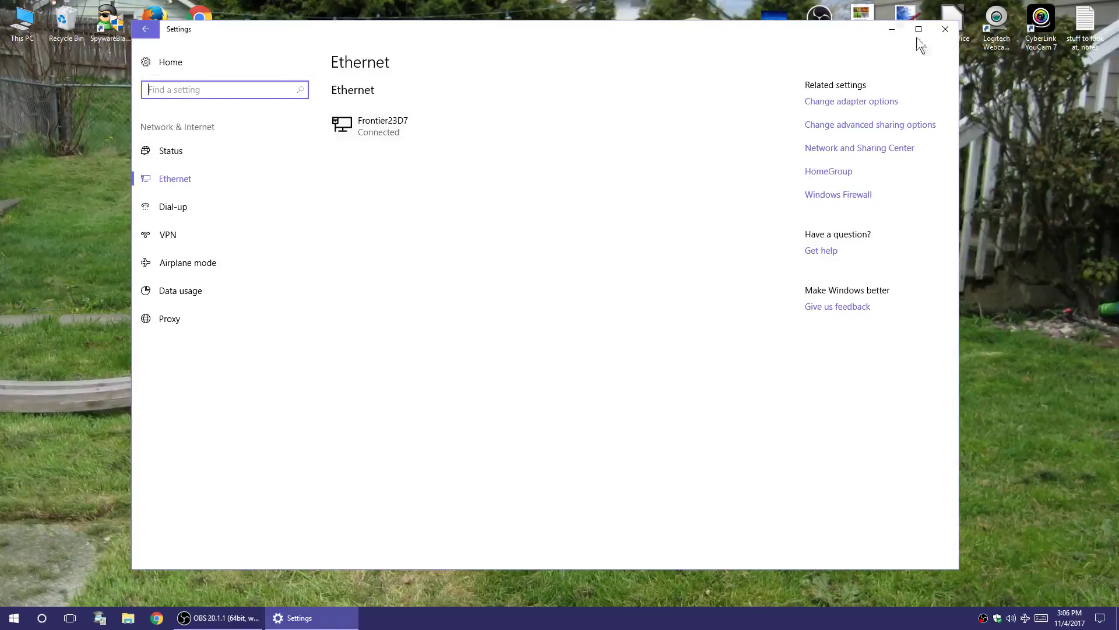
click(945, 31)
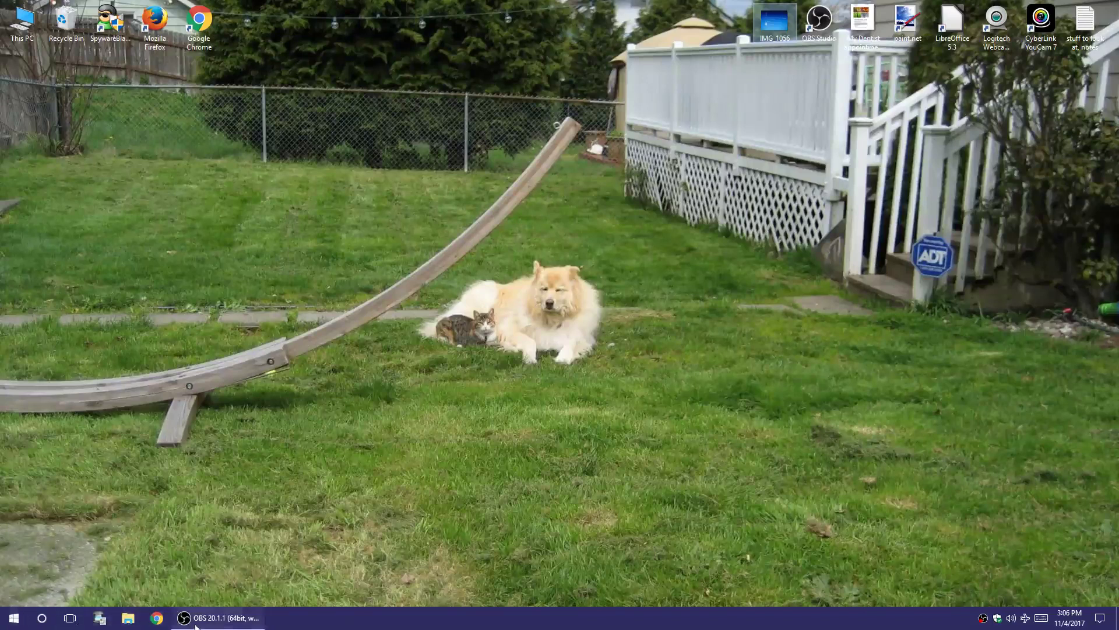
click(219, 617)
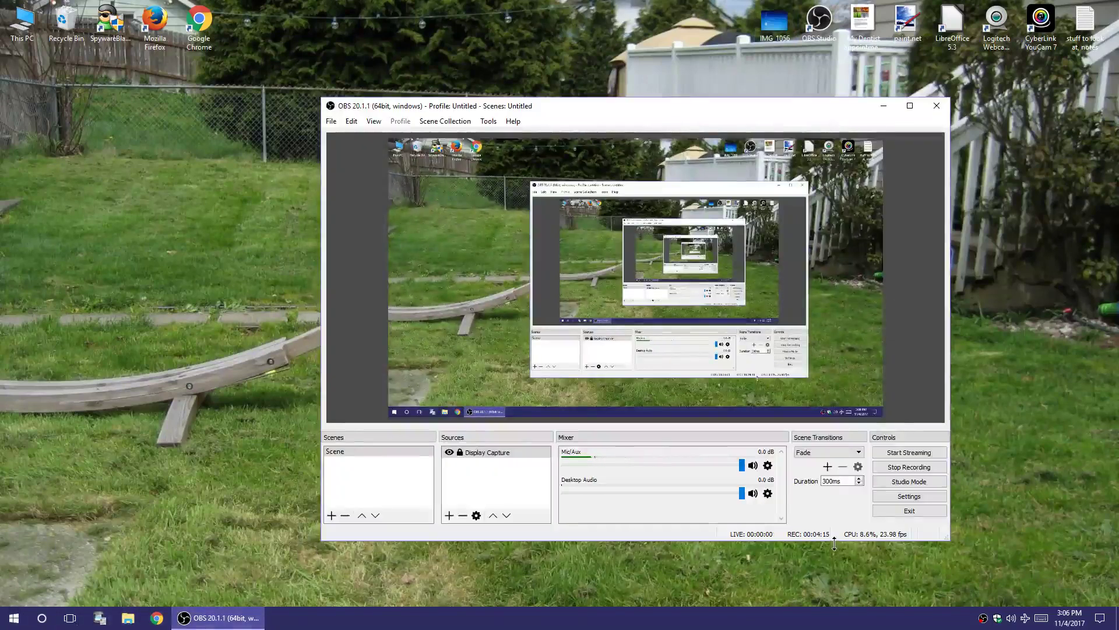
click(219, 619)
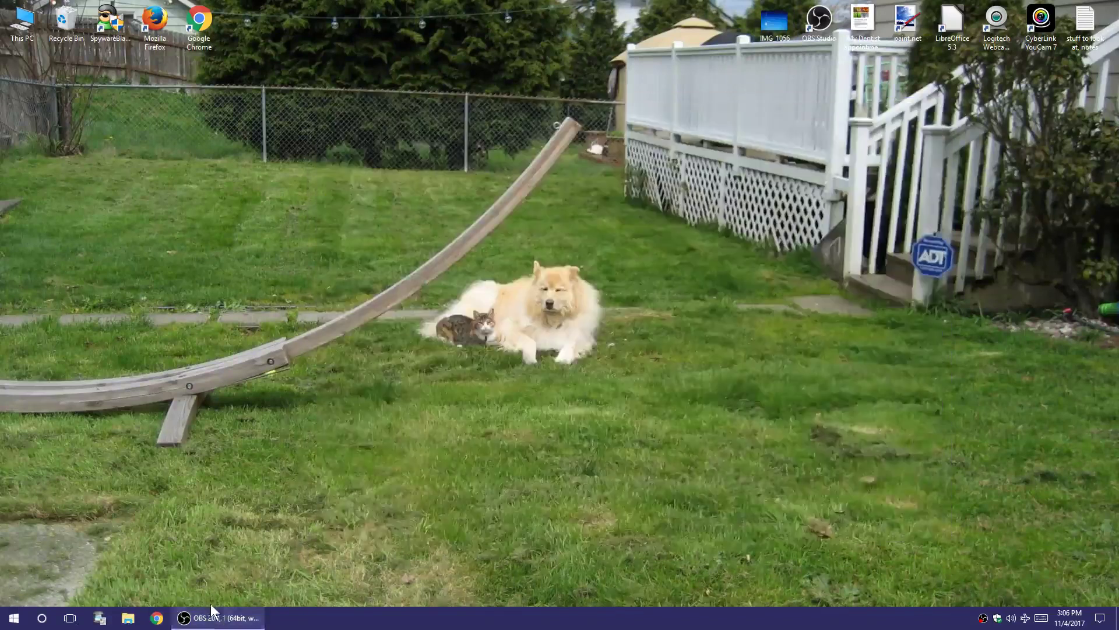
click(13, 620)
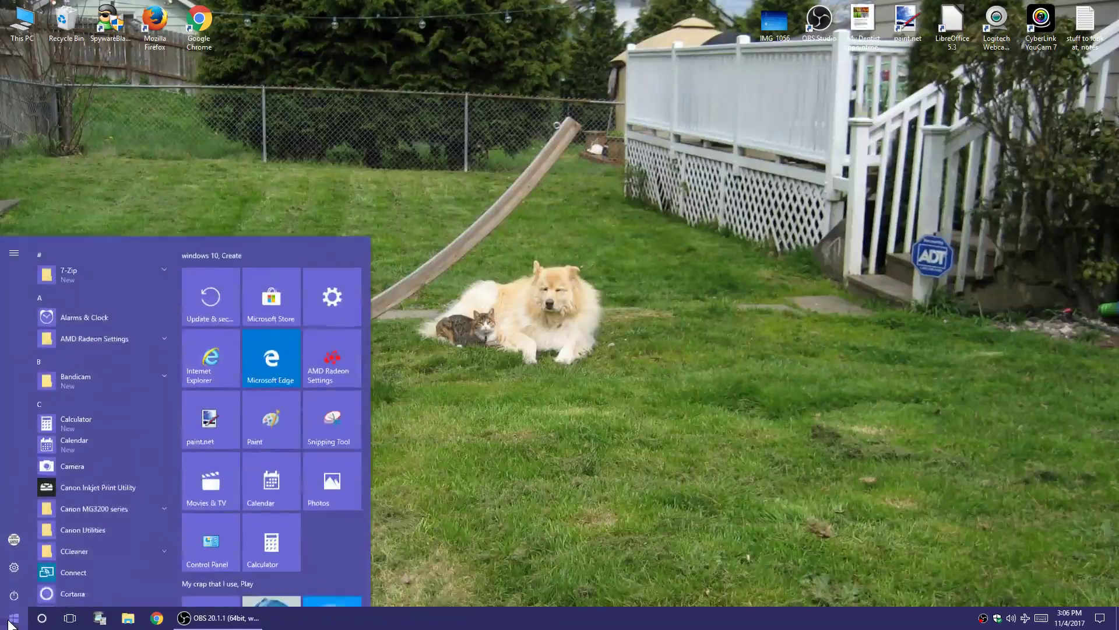
Reopen Settings from Start and go to Apps & features to see the installed apps list.
click(14, 563)
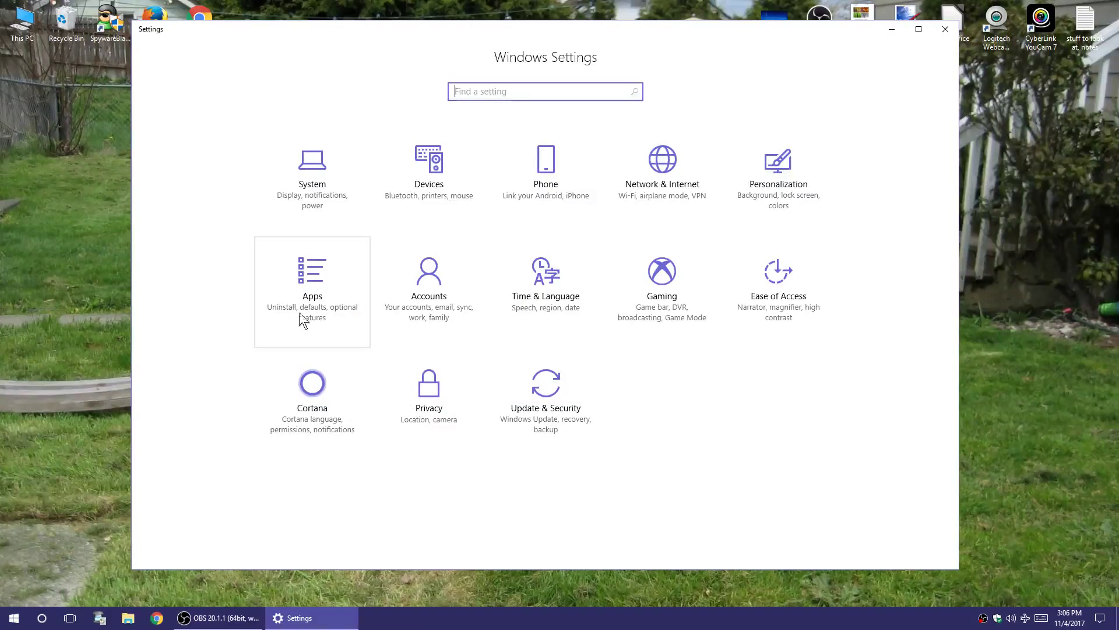
click(316, 276)
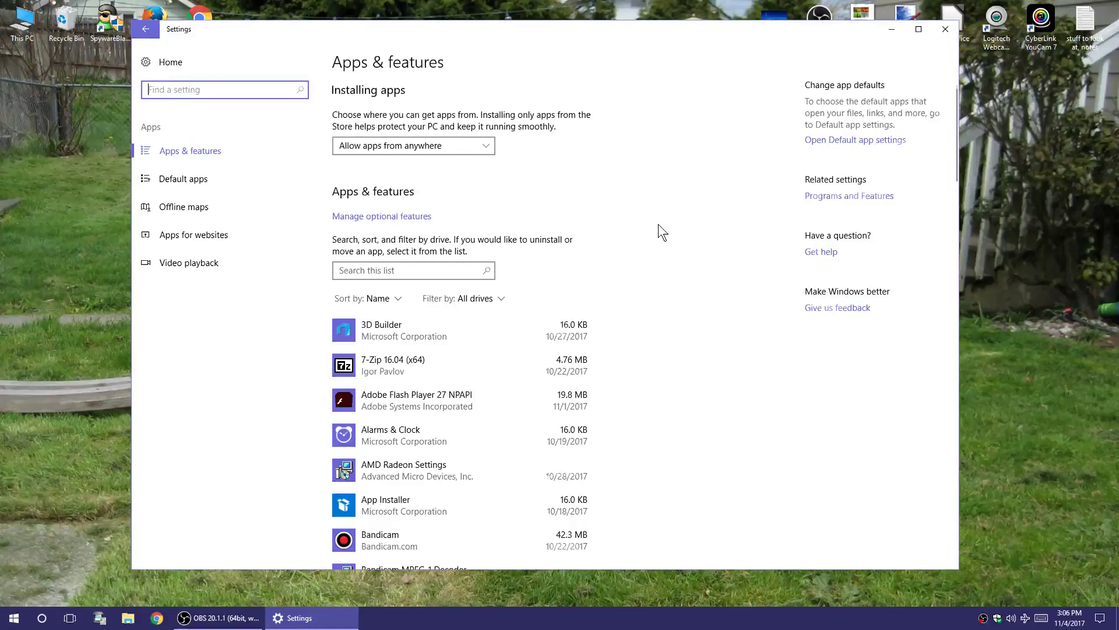
scroll(659, 224, down, 2)
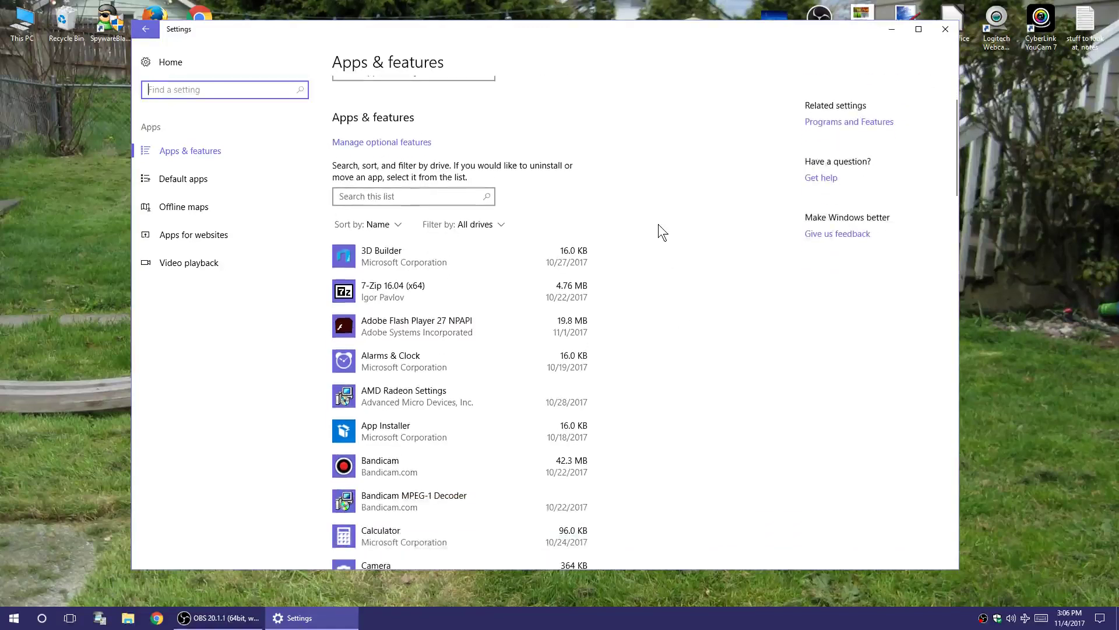
Scroll to the bottom of the apps list and expand the Xbox app entry (104 KB).
scroll(658, 232, down, 10)
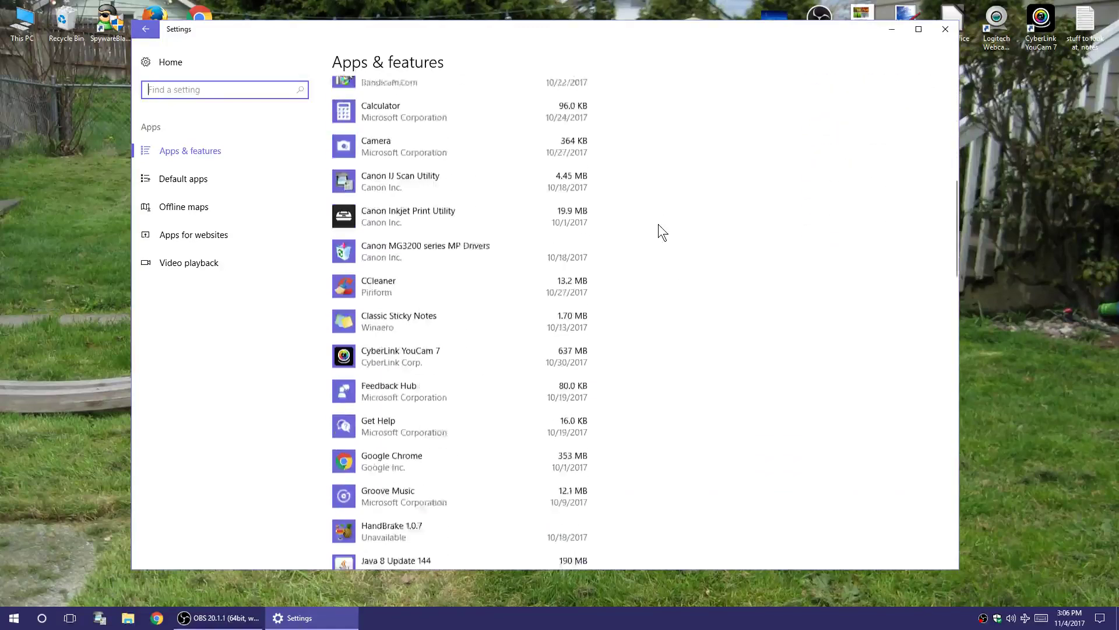
scroll(659, 225, down, 20)
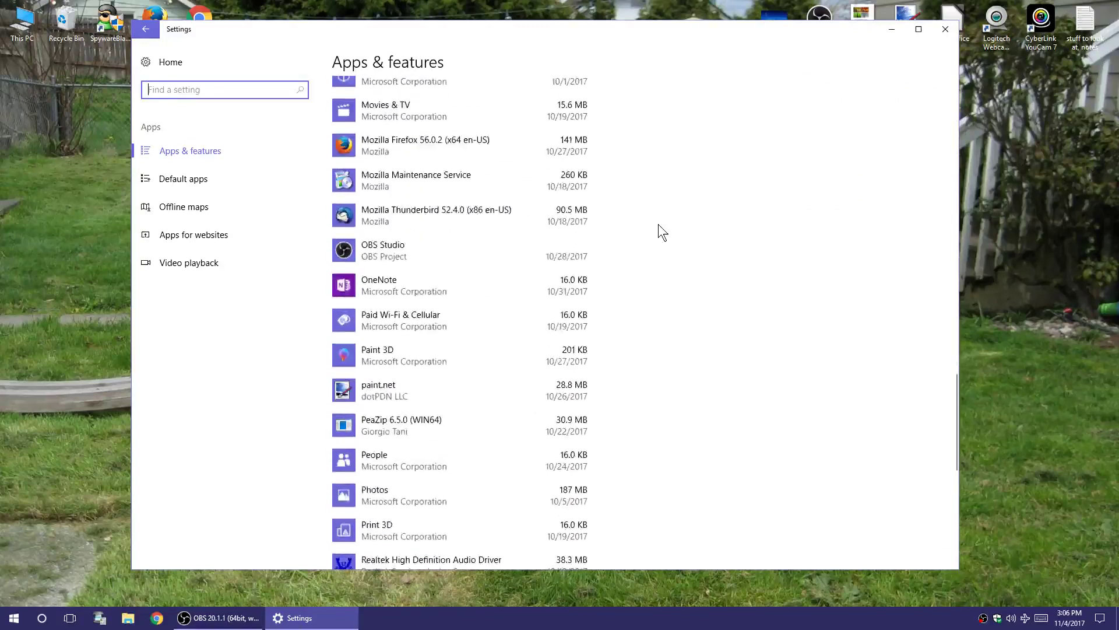
scroll(658, 224, down, 10)
scroll(658, 224, up, 11)
scroll(653, 235, up, 20)
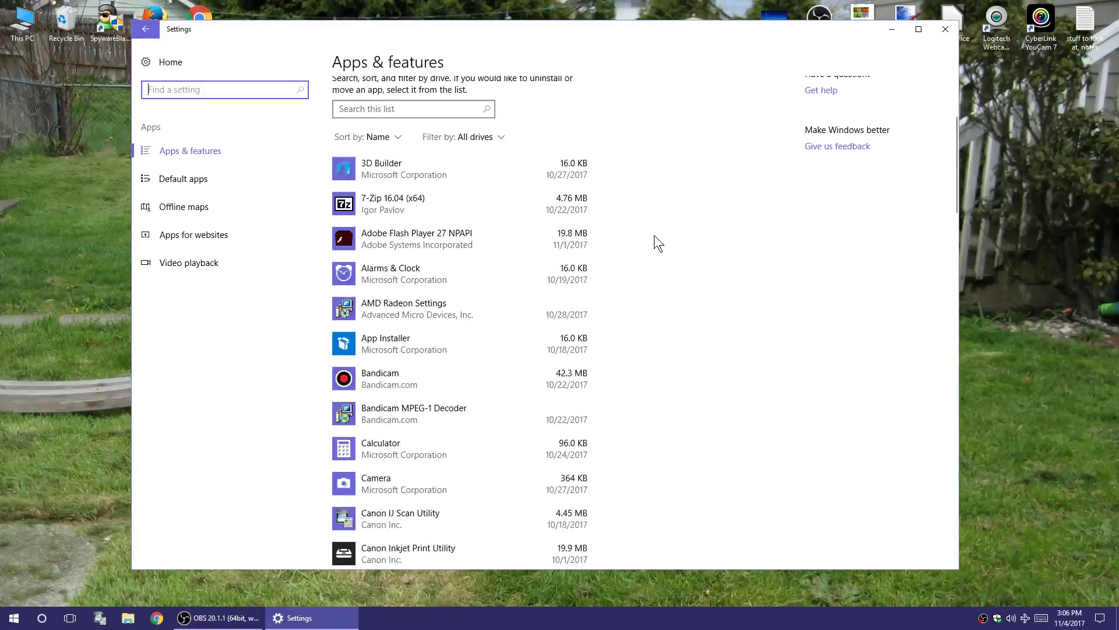
scroll(655, 235, down, 20)
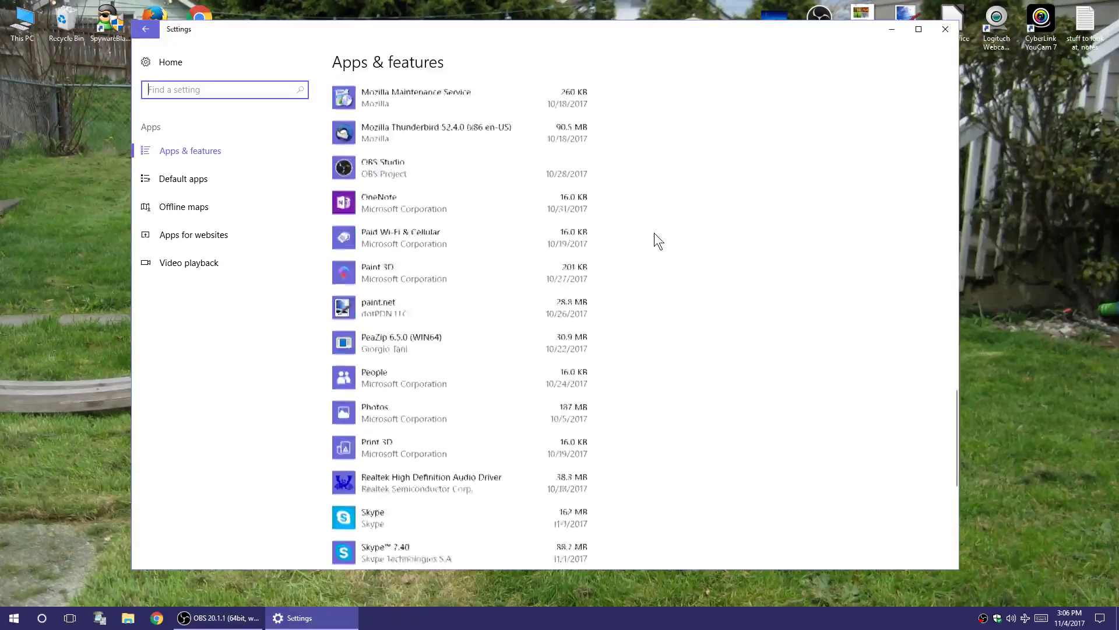
scroll(654, 232, down, 10)
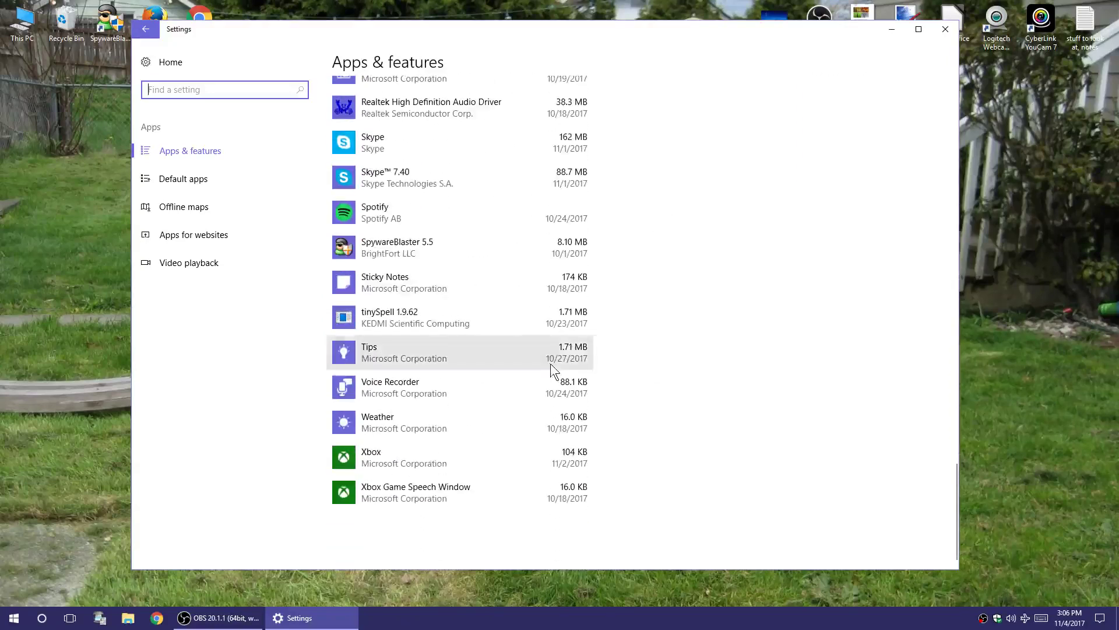
click(377, 498)
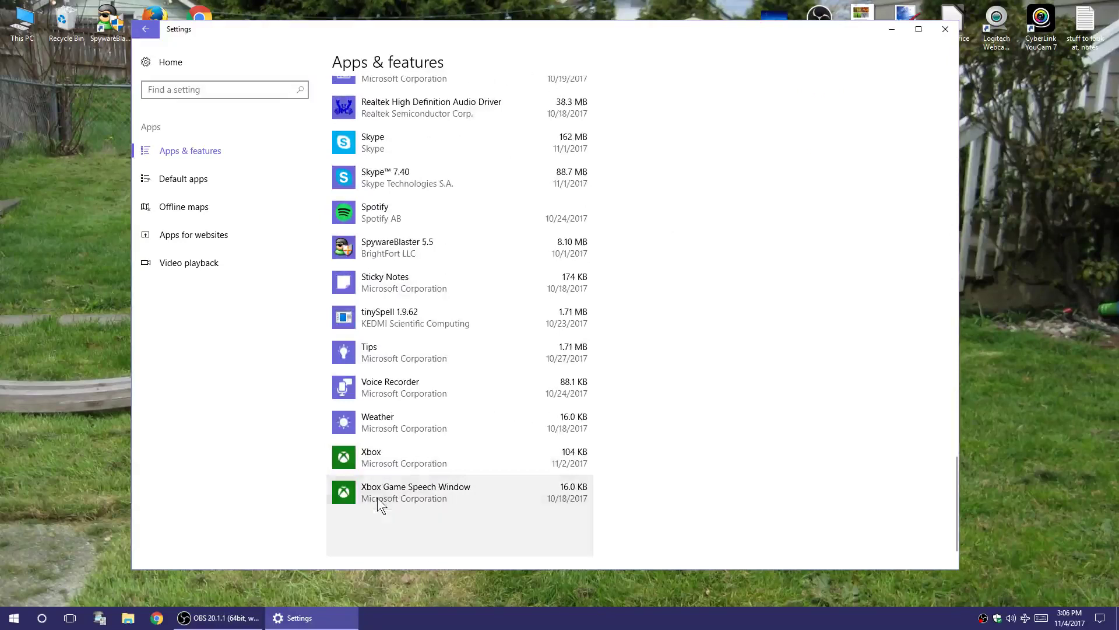
click(386, 466)
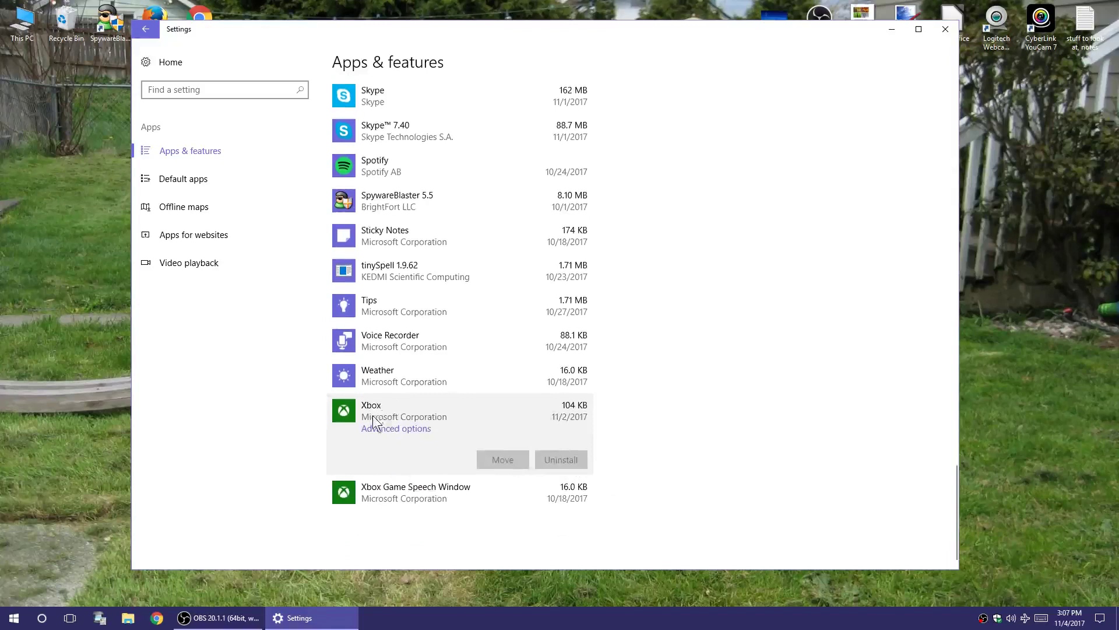
Inspect Xbox Game Speech Window, Xbox, Weather, Voice Recorder, Tips, tinySpell and Sticky Notes entries.
click(374, 492)
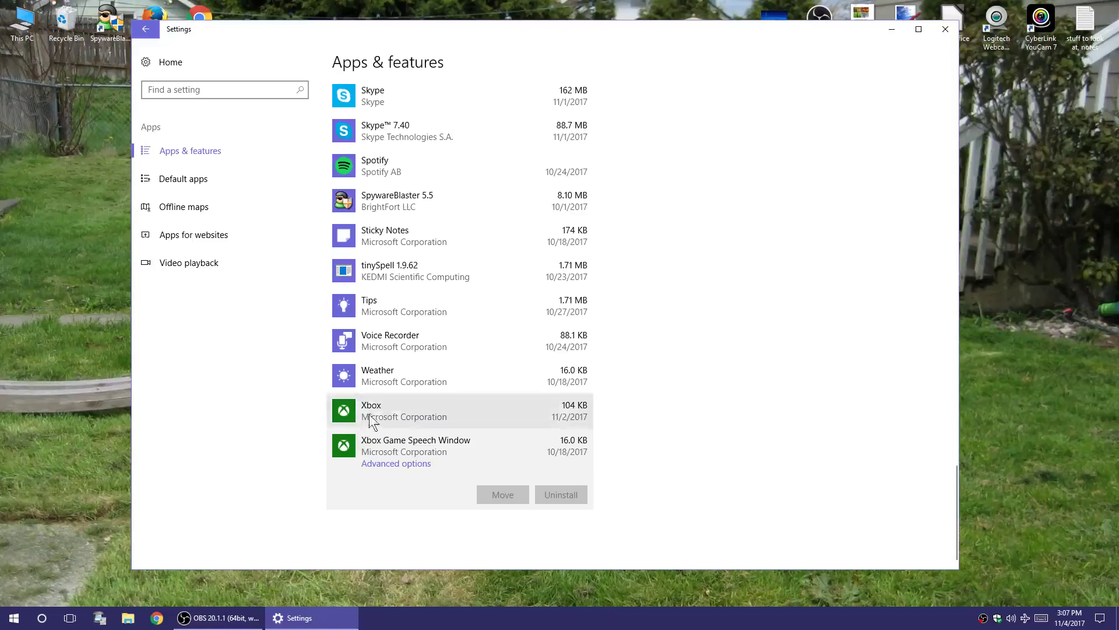
click(402, 415)
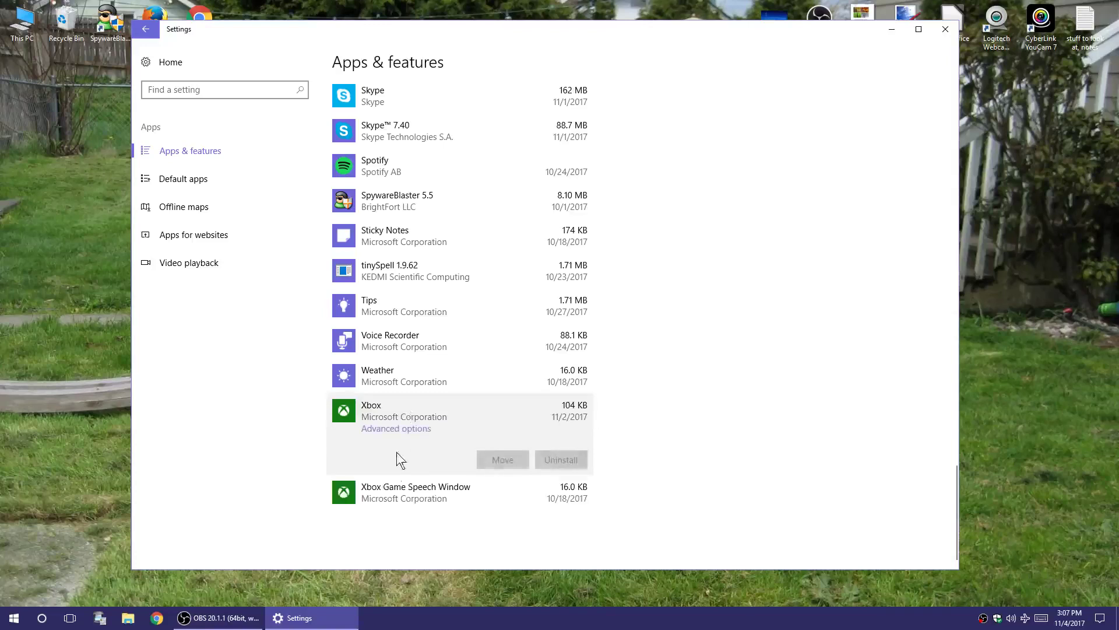
click(391, 493)
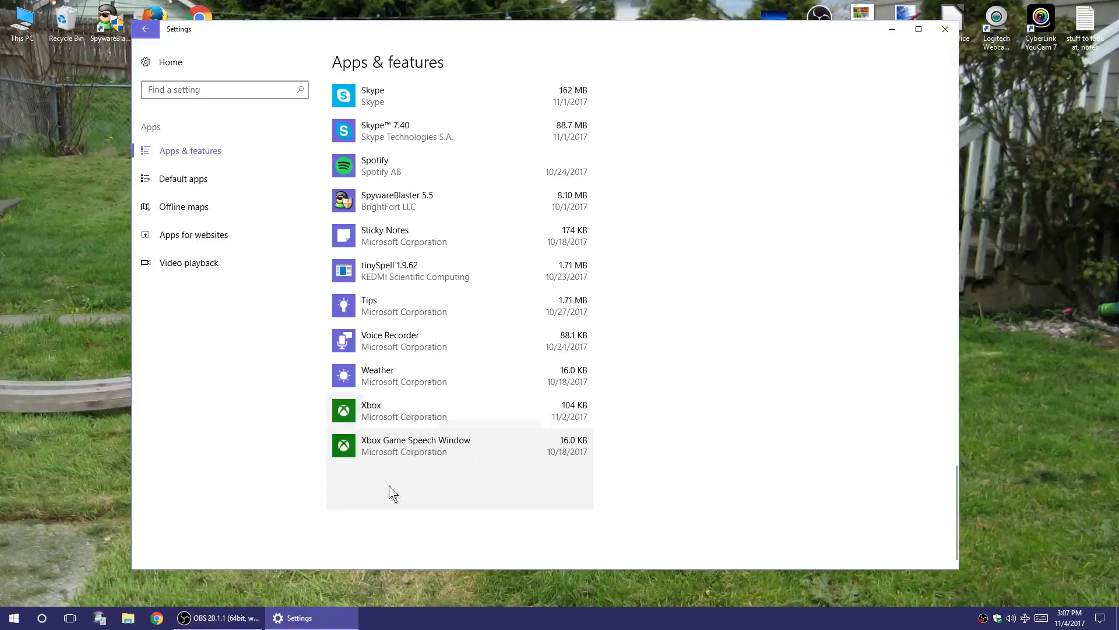
click(422, 389)
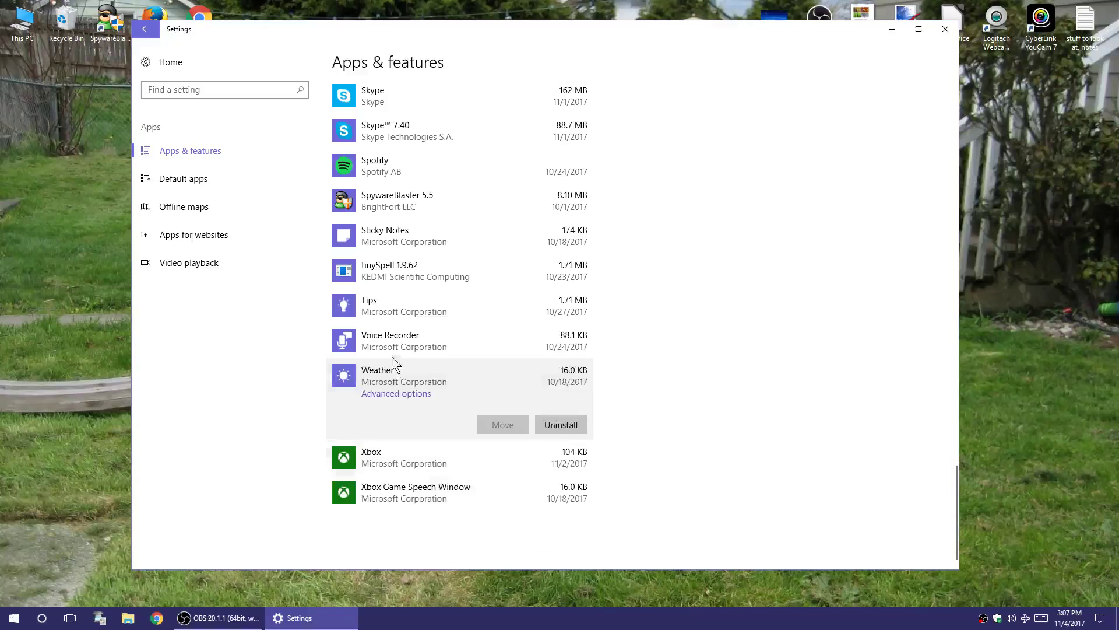
click(389, 342)
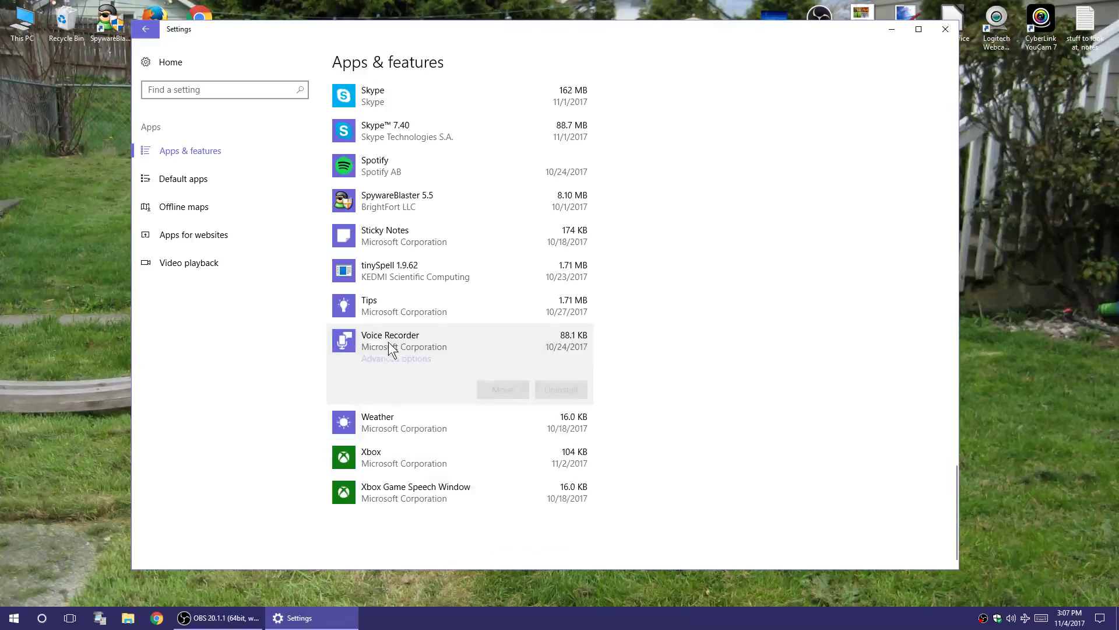
click(367, 312)
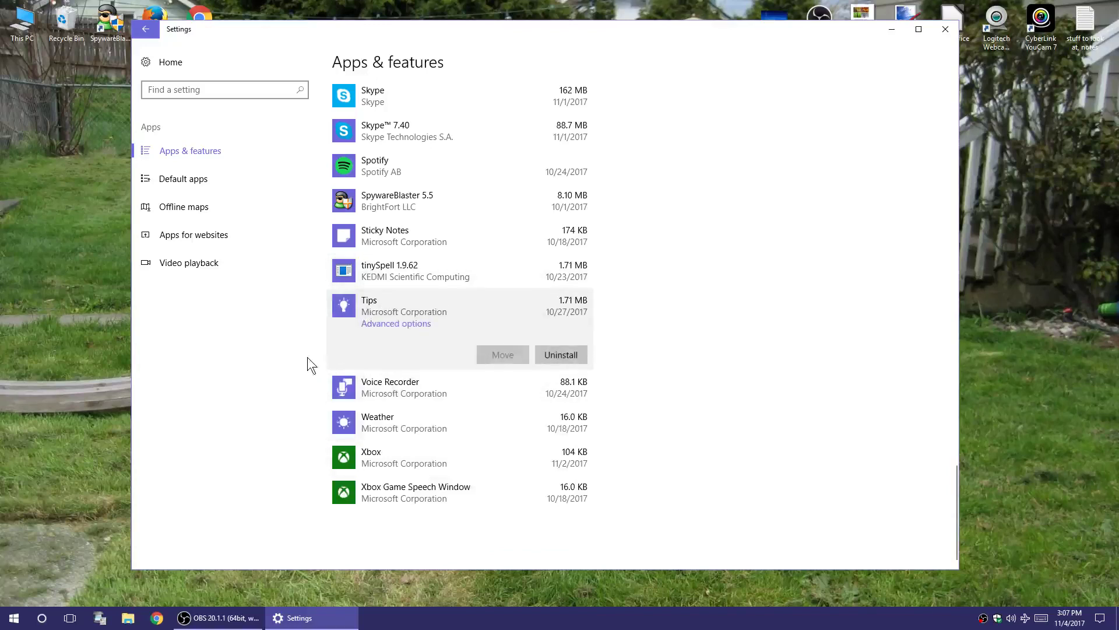
scroll(768, 401, up, 5)
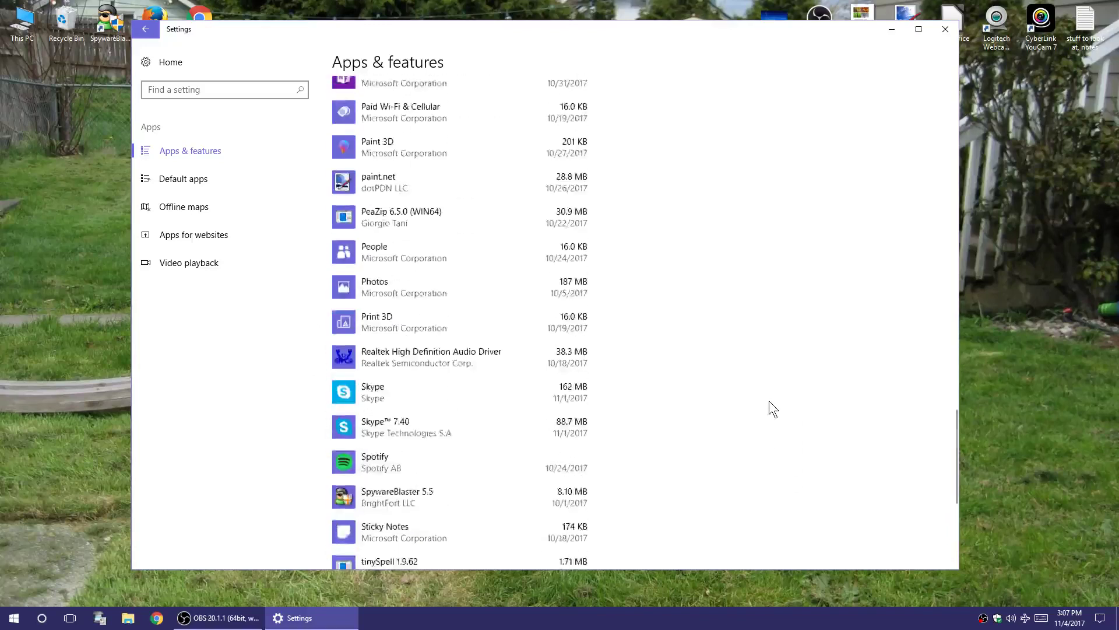
scroll(769, 401, down, 4)
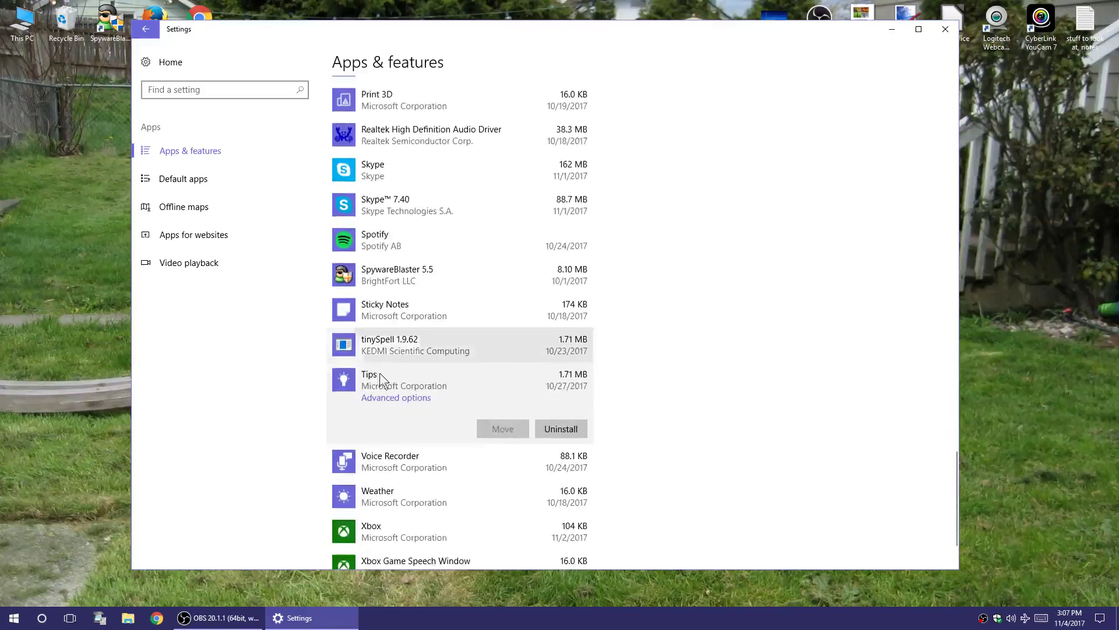
click(389, 349)
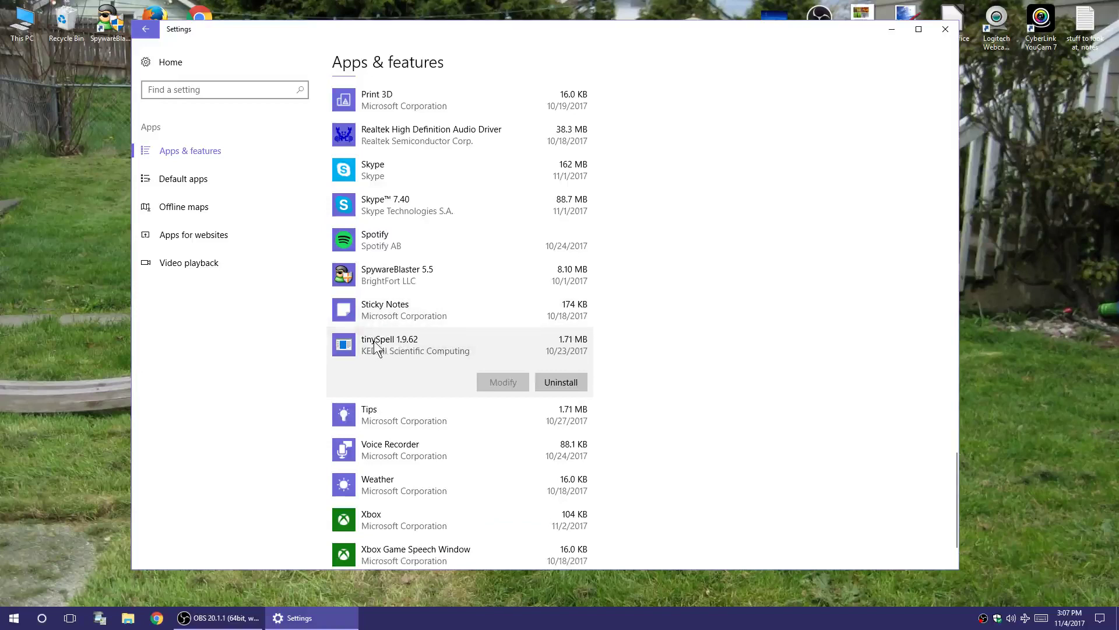
click(376, 309)
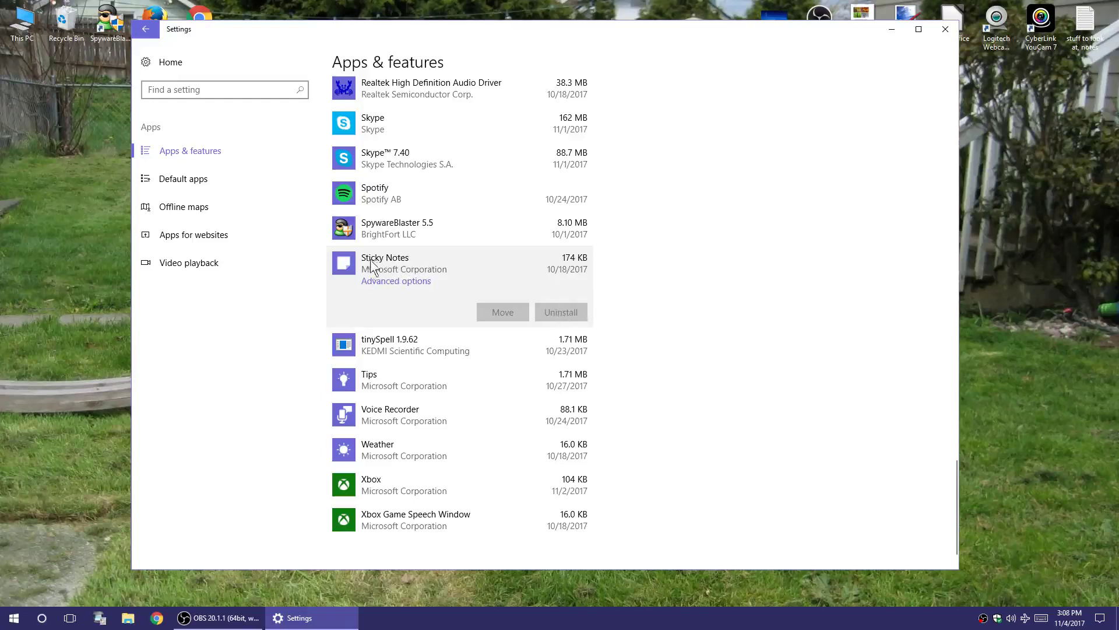
Inspect the SpywareBlaster 5.5, Spotify, Skype™ 7.40, Skype app and Print 3D entries.
scroll(391, 308, up, 2)
scroll(391, 309, up, 4)
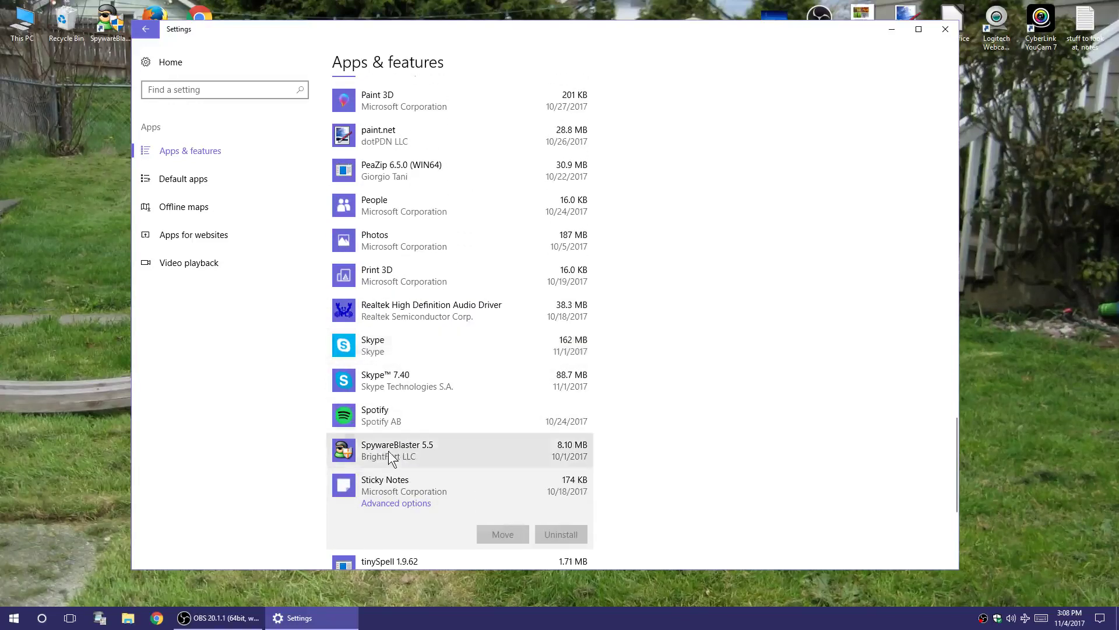
click(389, 452)
click(384, 415)
click(376, 380)
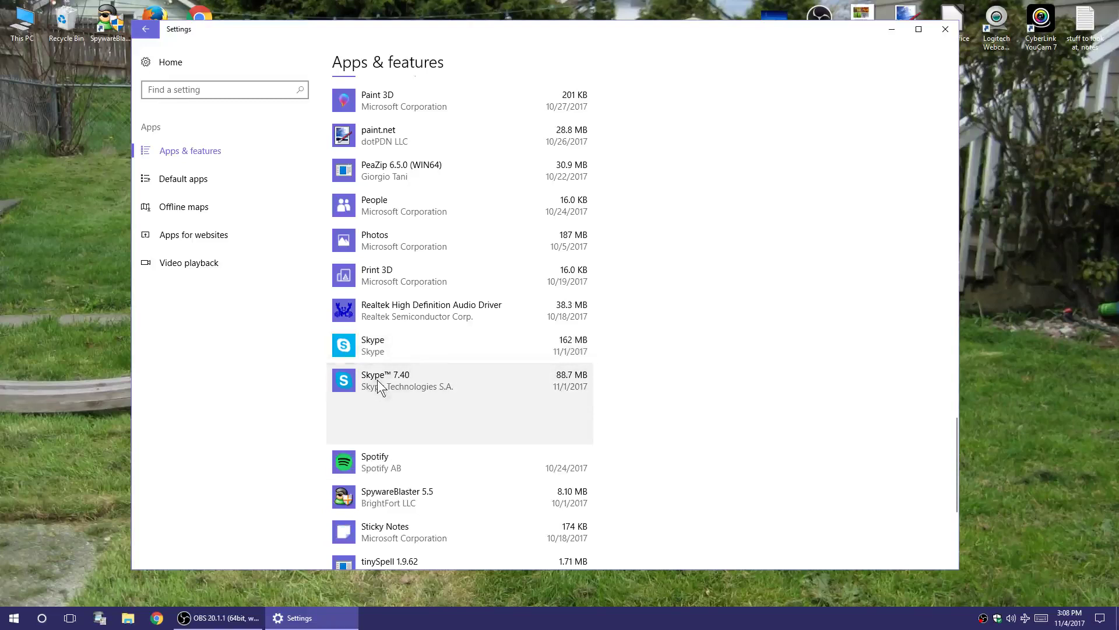
click(379, 353)
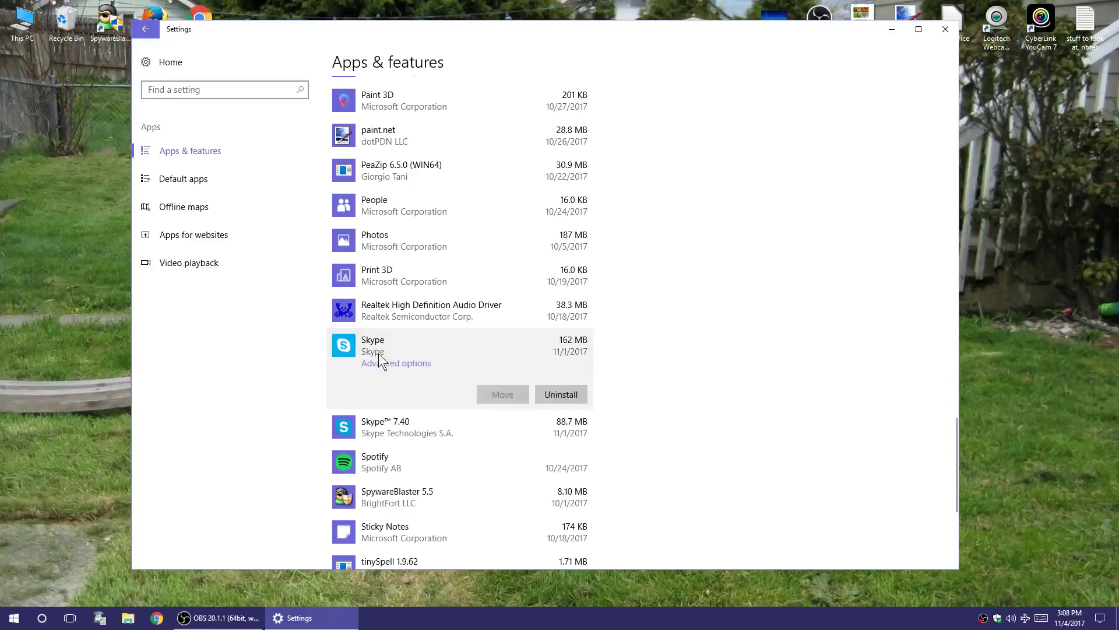
click(377, 279)
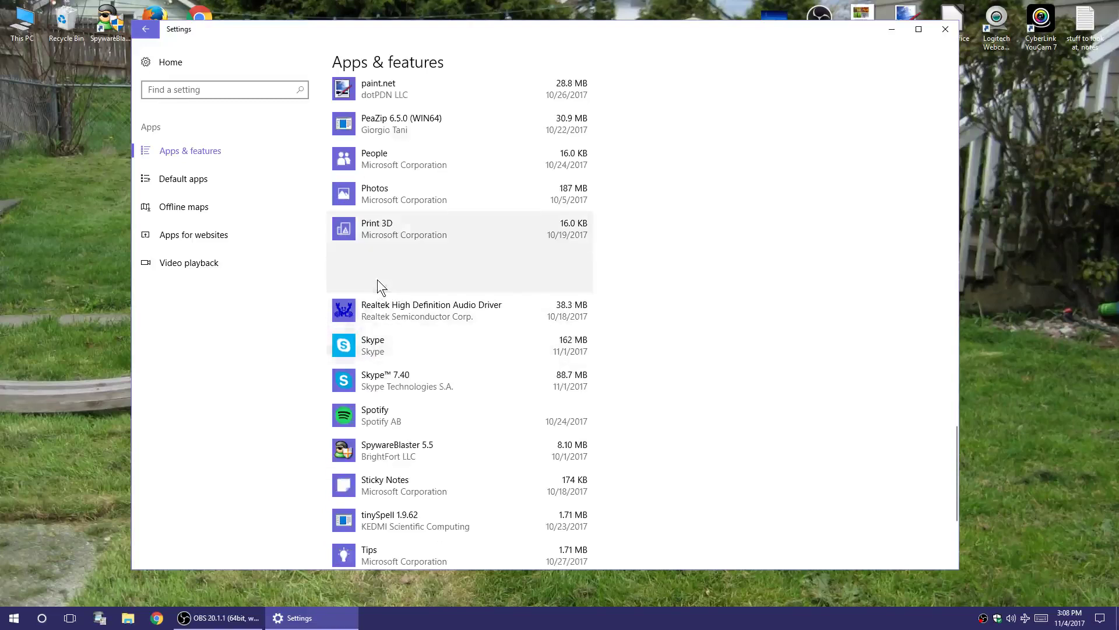
scroll(420, 362, up, 2)
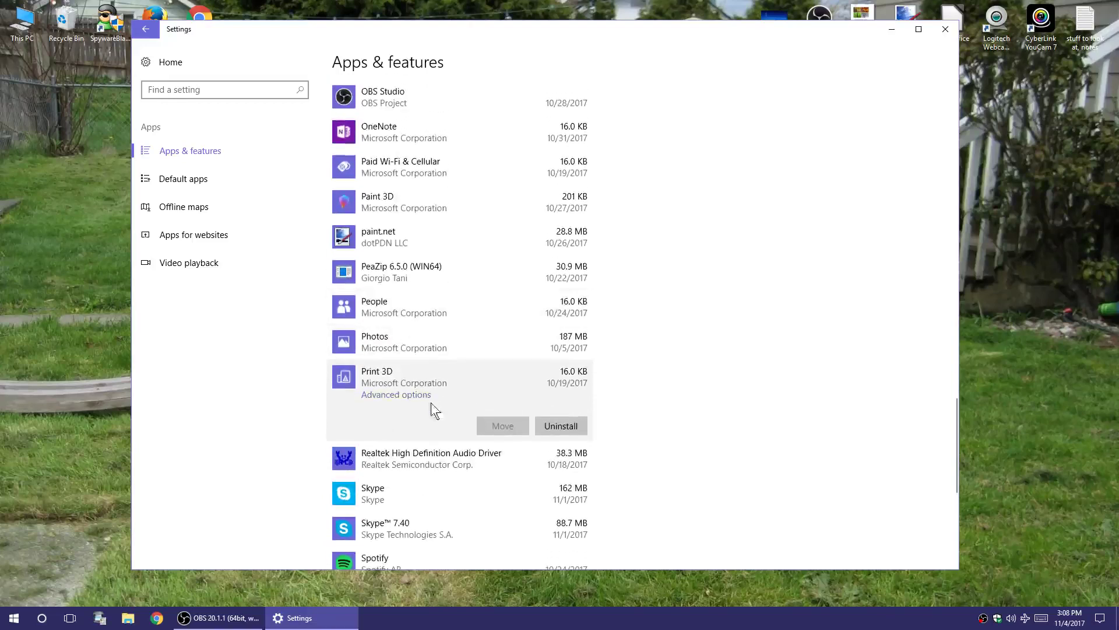
scroll(403, 401, down, 1)
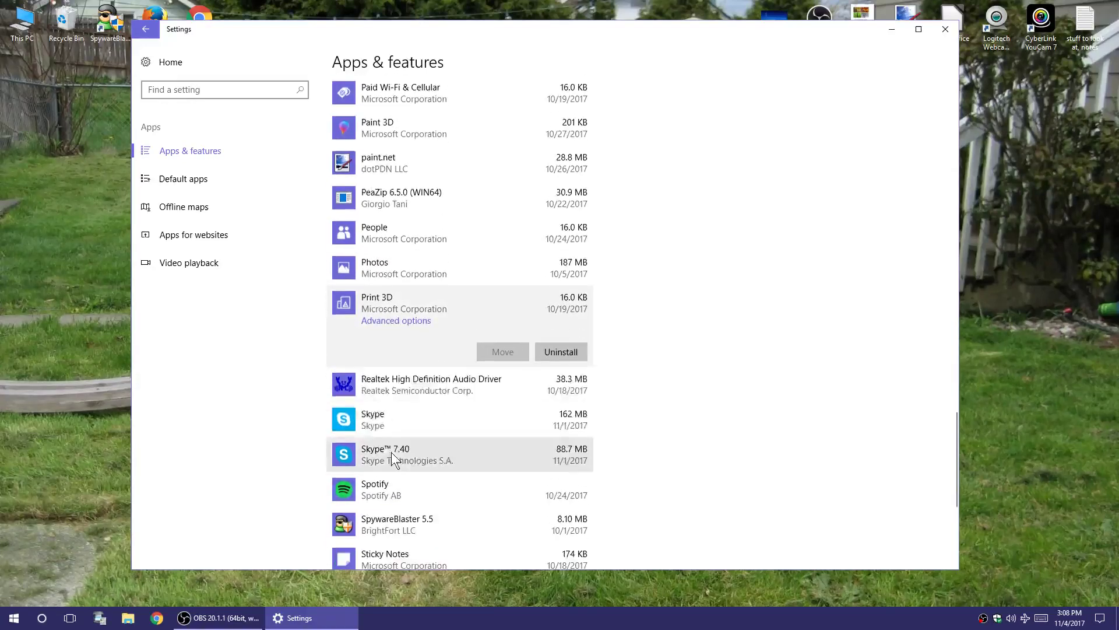
Inspect the Photos and People entries, ending on PeaZip 6.5.0 (WIN64).
click(390, 276)
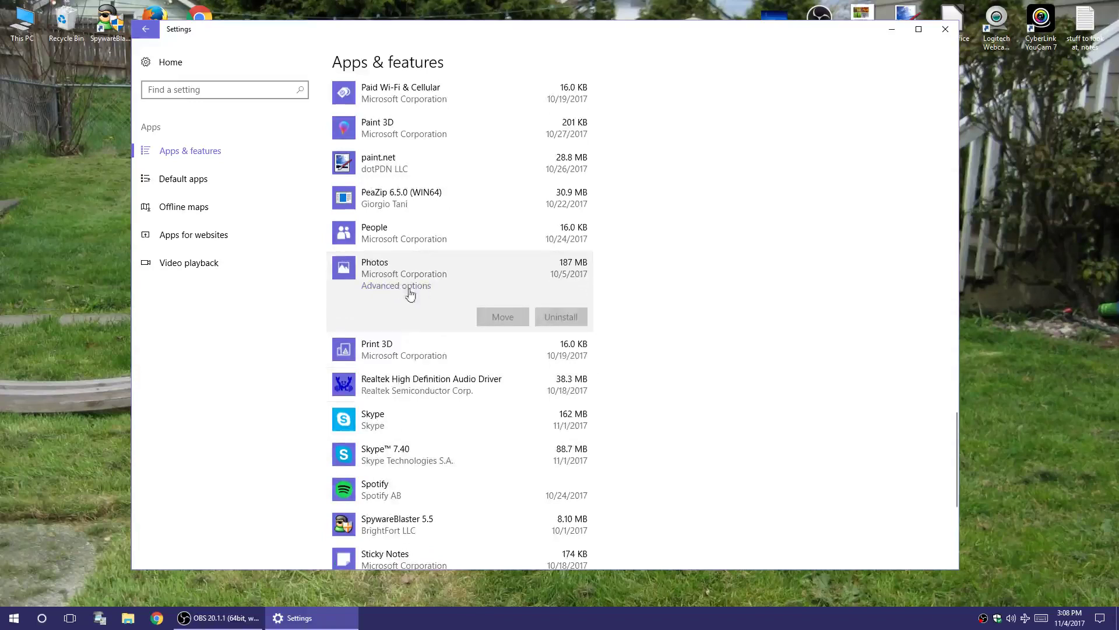
scroll(412, 298, up, 3)
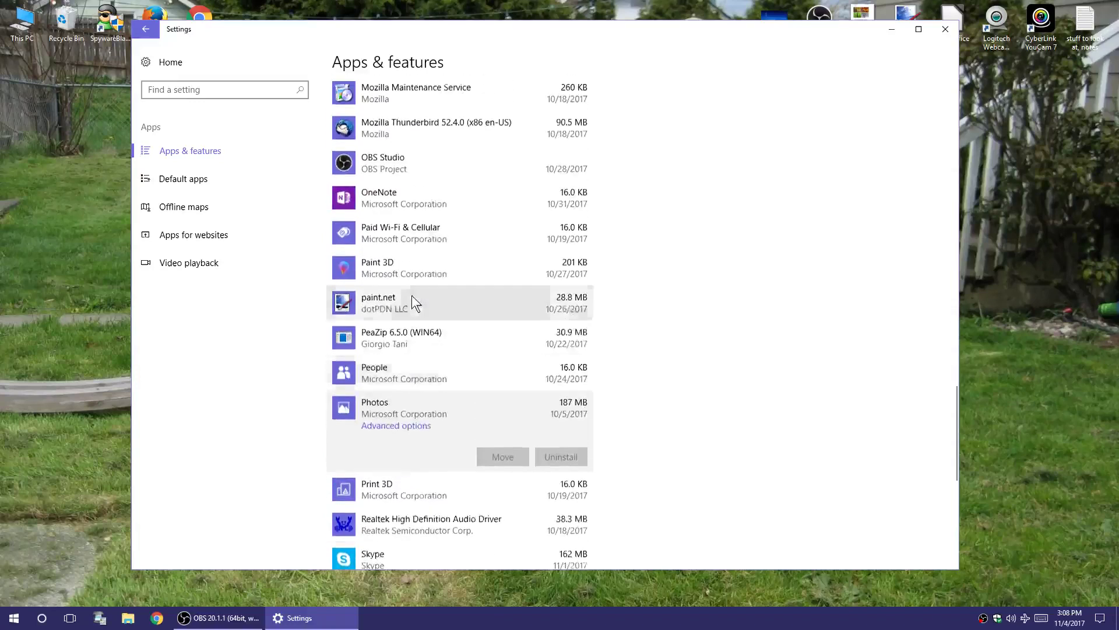
click(379, 388)
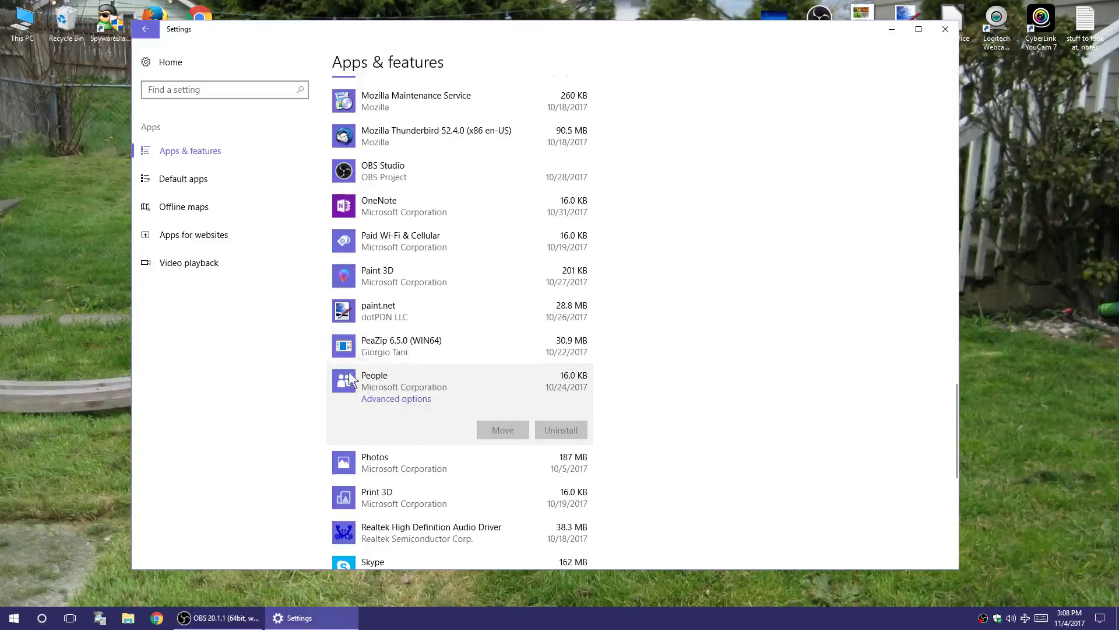
click(371, 343)
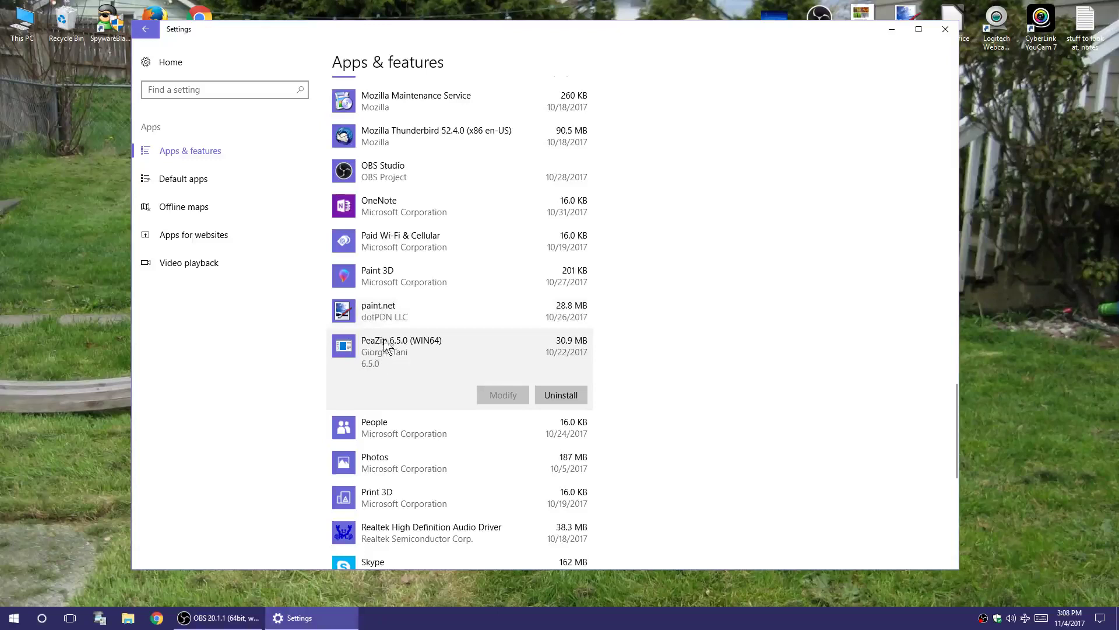
Inspect the paint.net, Paint 3D, Paid Wi-Fi & Cellular, OneNote and OBS Studio entries.
click(384, 318)
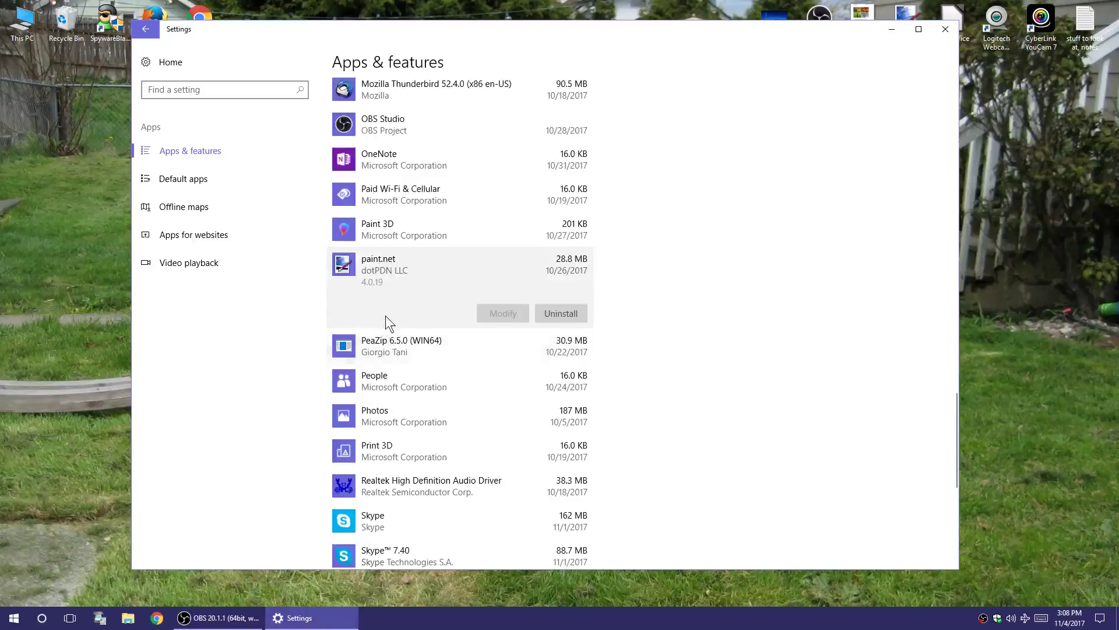
click(389, 230)
scroll(405, 281, up, 3)
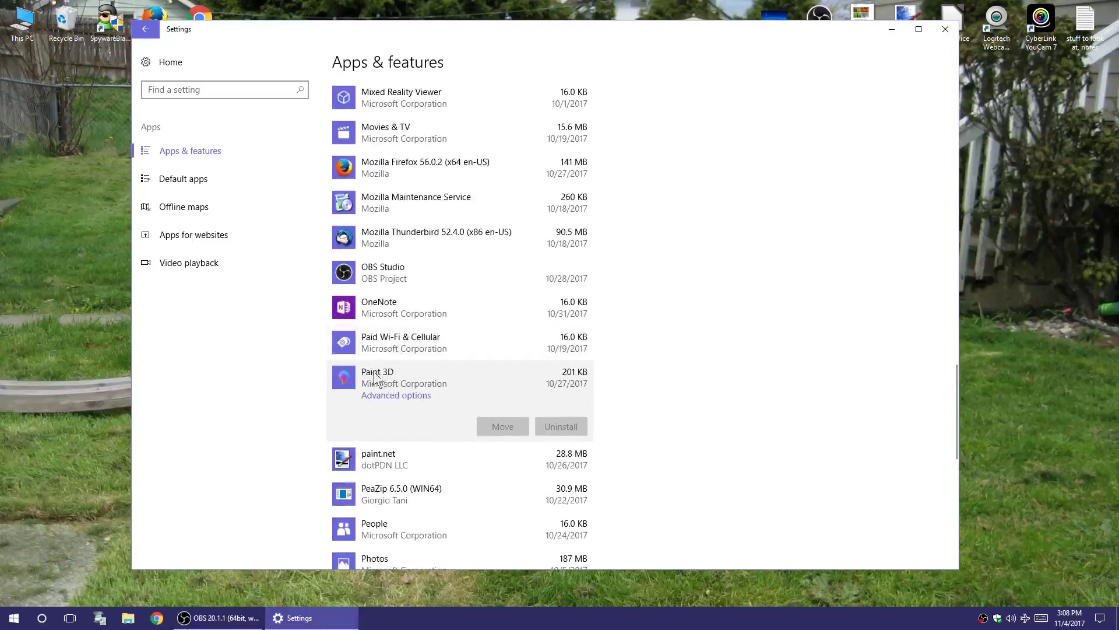
click(379, 349)
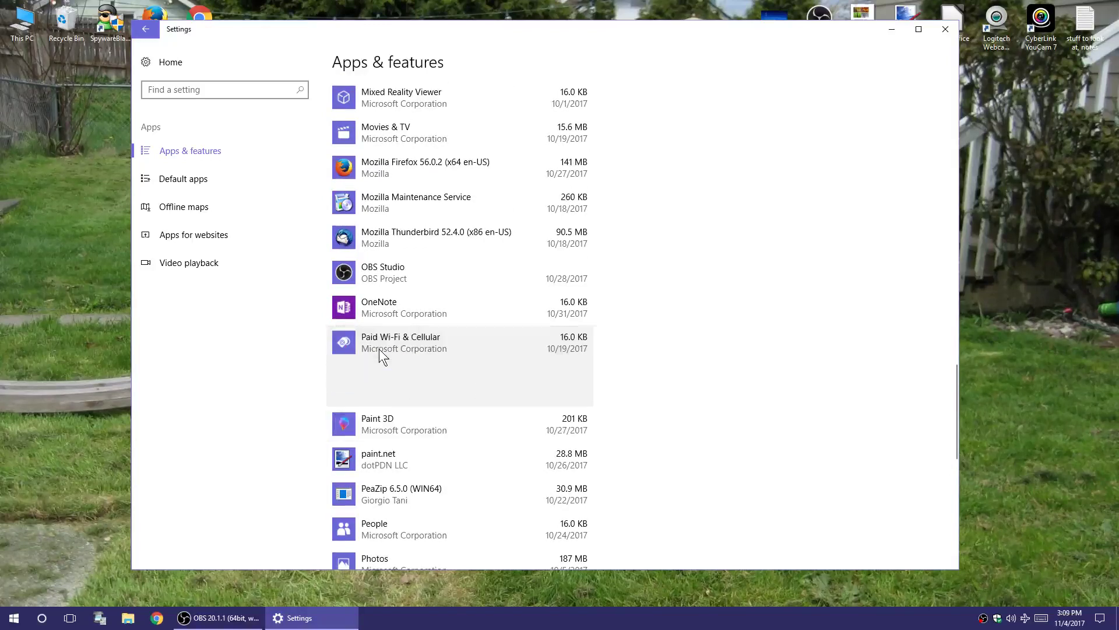
click(379, 314)
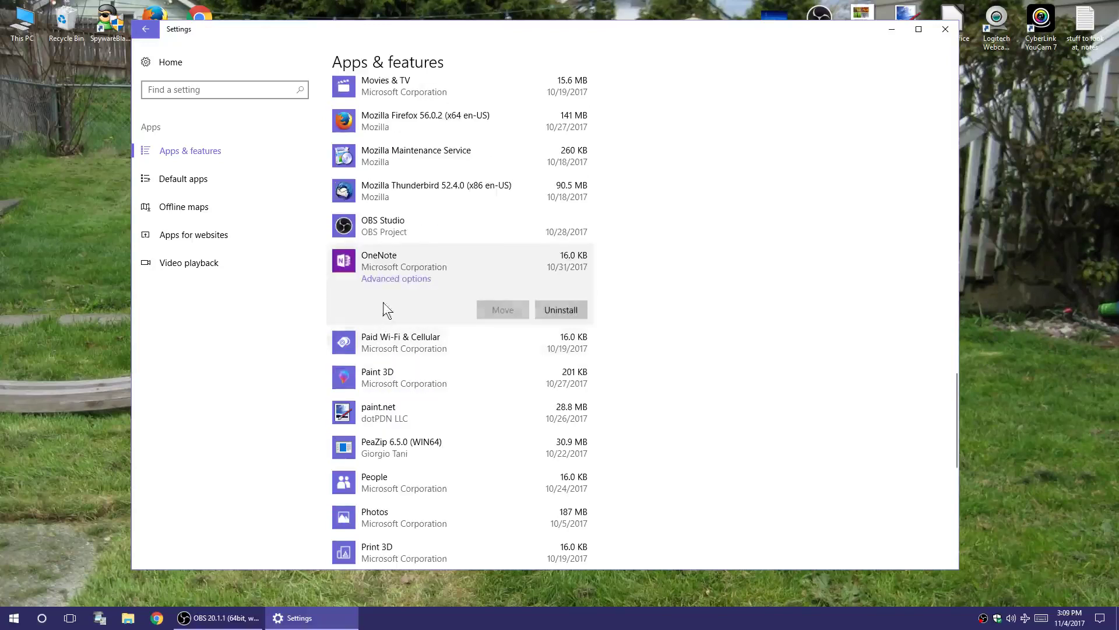
click(364, 225)
Inspect Mozilla Thunderbird, Maintenance Service and Firefox, ending on Movies & TV (15.6 MB).
scroll(431, 359, up, 4)
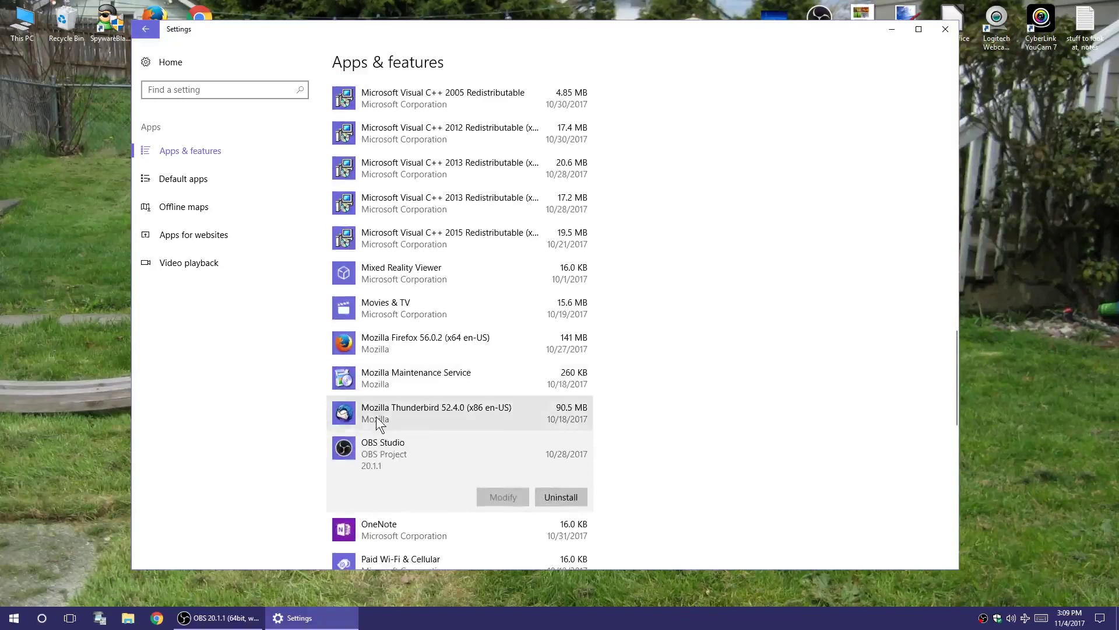
click(377, 415)
click(376, 371)
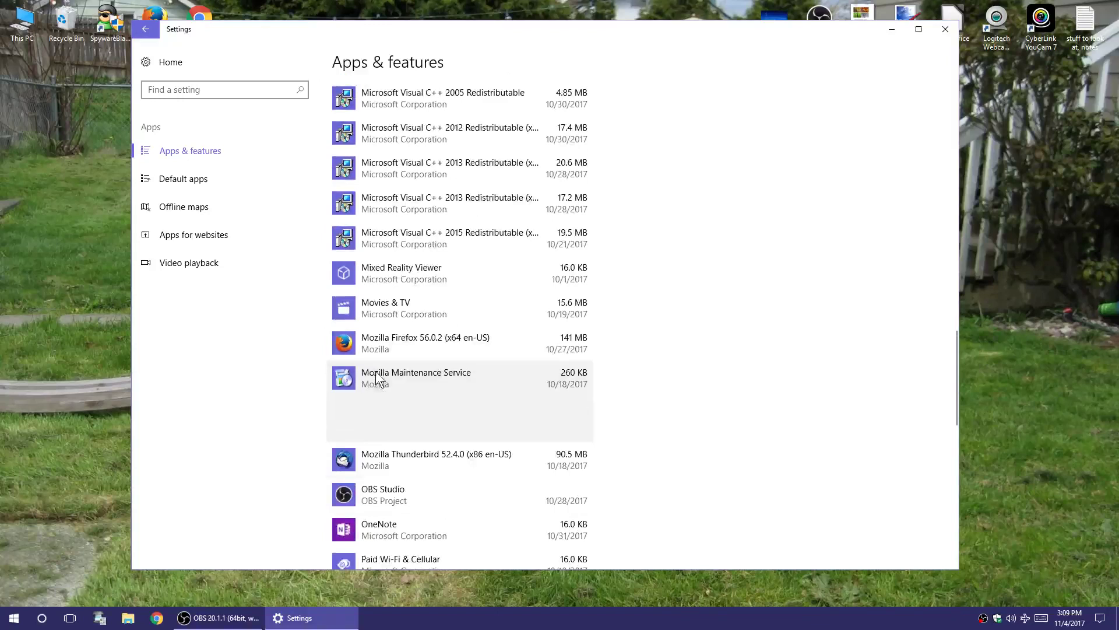
click(379, 343)
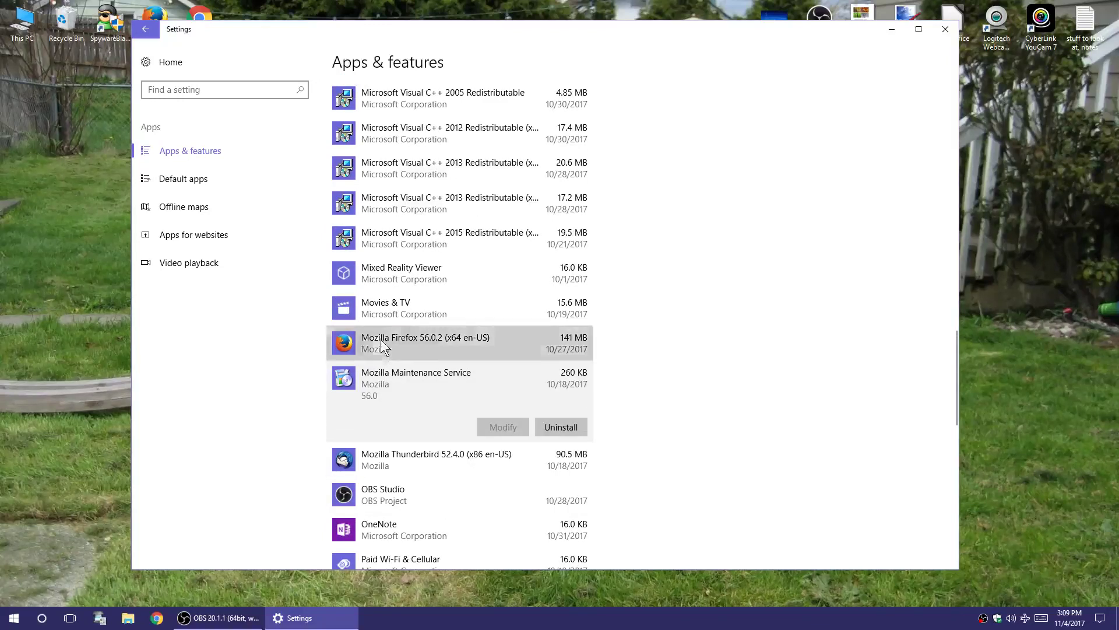
click(373, 308)
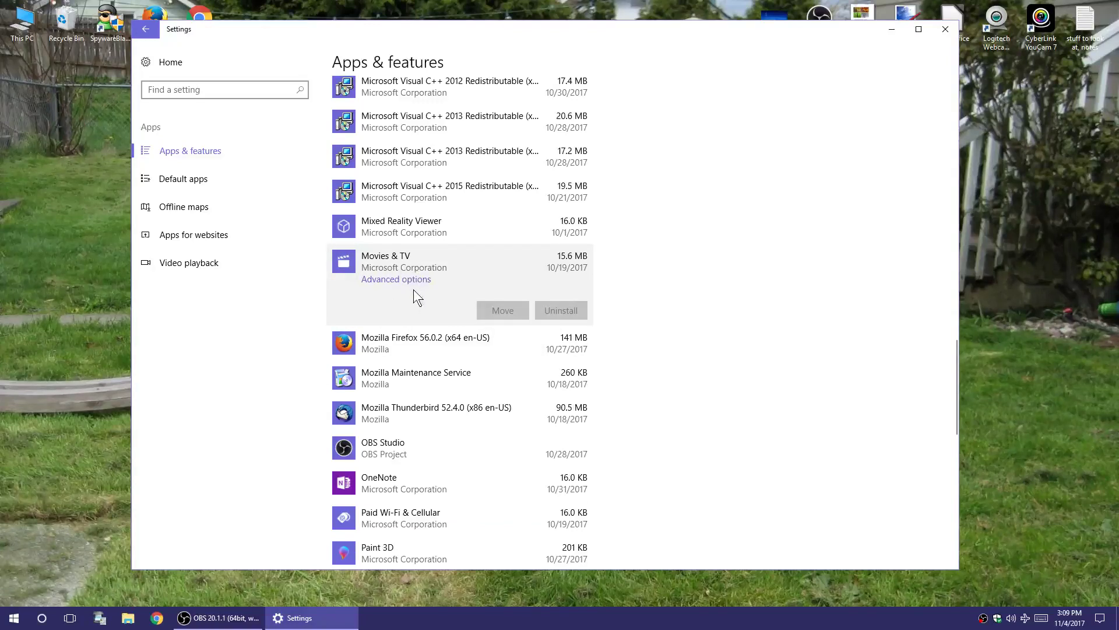
Expand Microsoft Store, Microsoft Edge, then Messaging (32.0 KB) in the apps list.
scroll(414, 291, up, 3)
scroll(420, 350, down, 1)
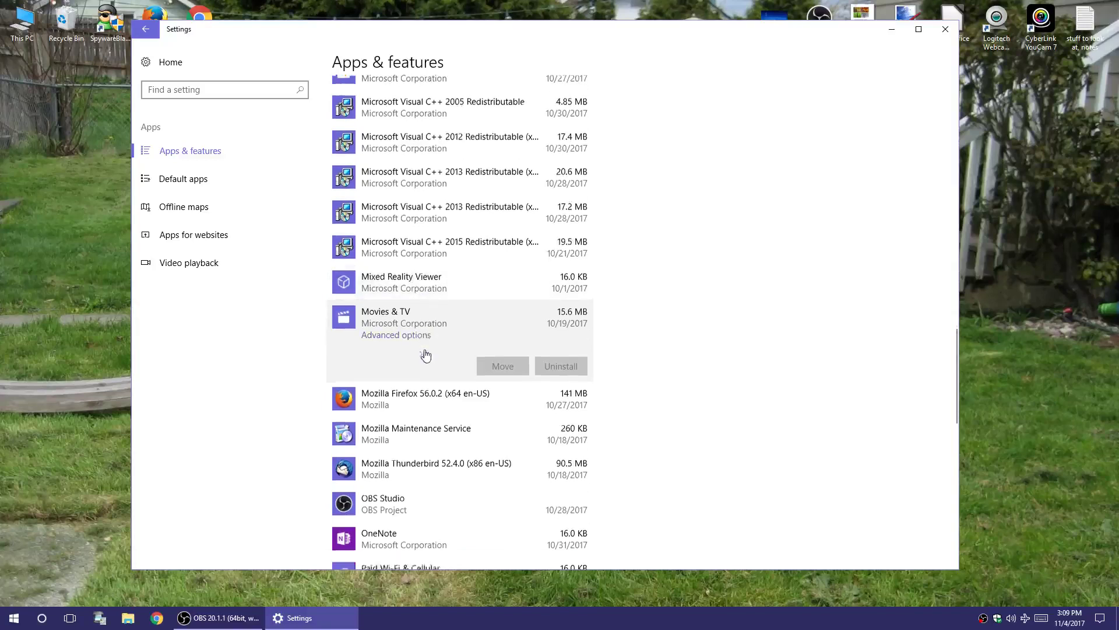
scroll(424, 347, up, 1)
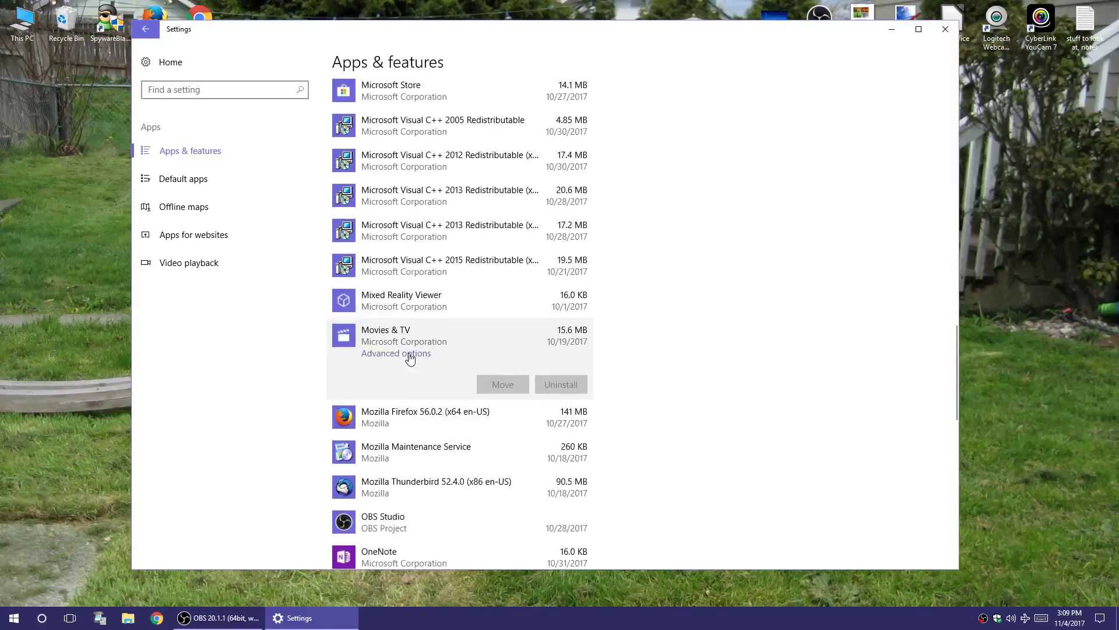
scroll(412, 357, up, 3)
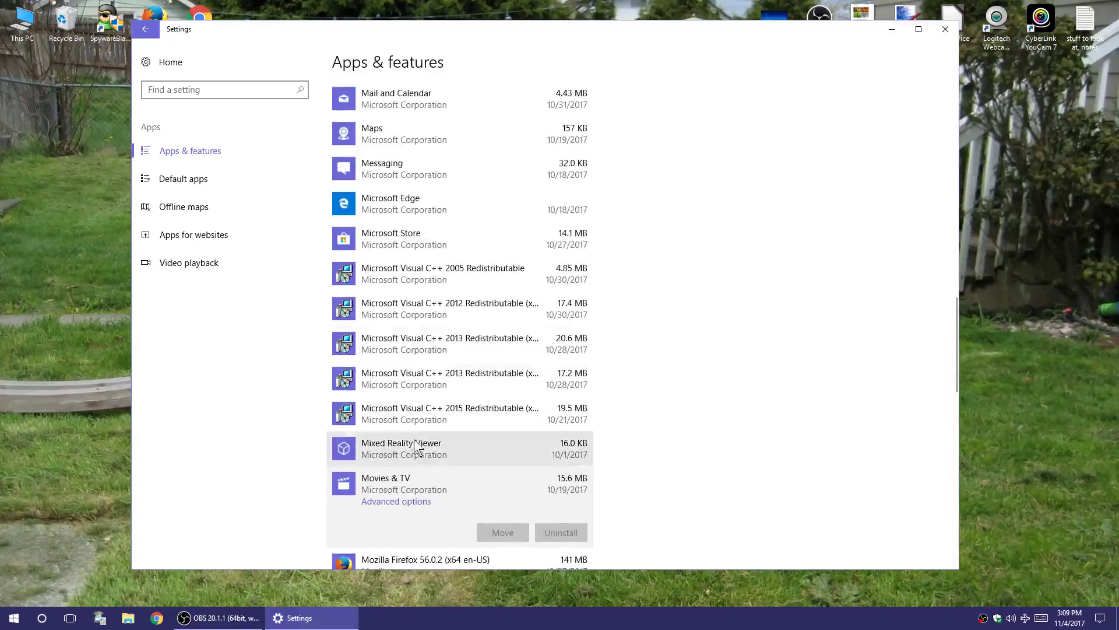
scroll(416, 423, up, 2)
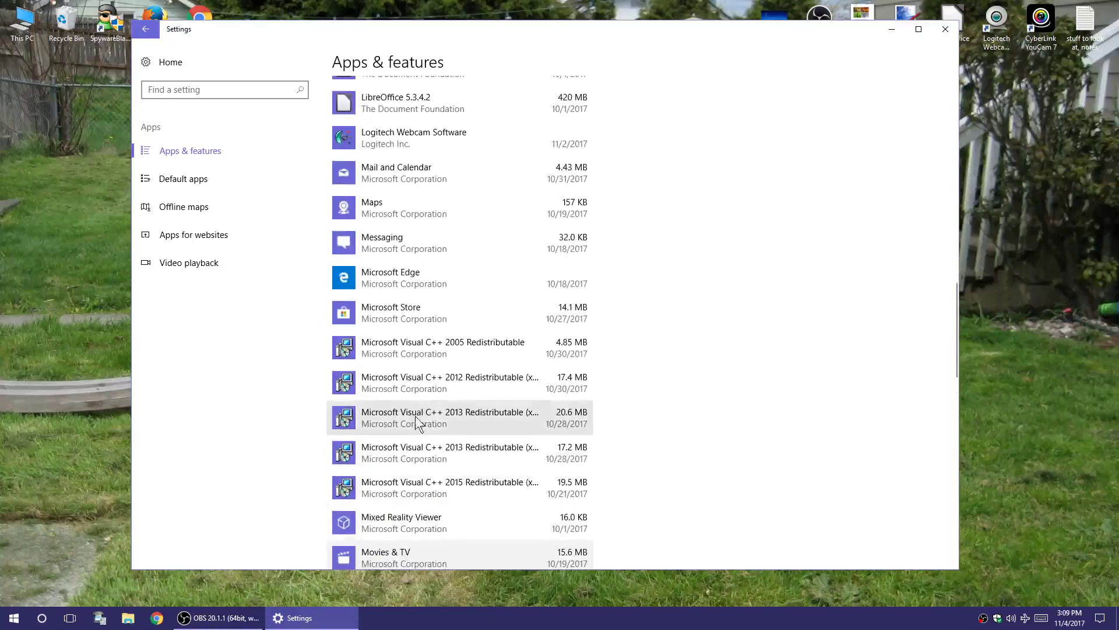
click(396, 312)
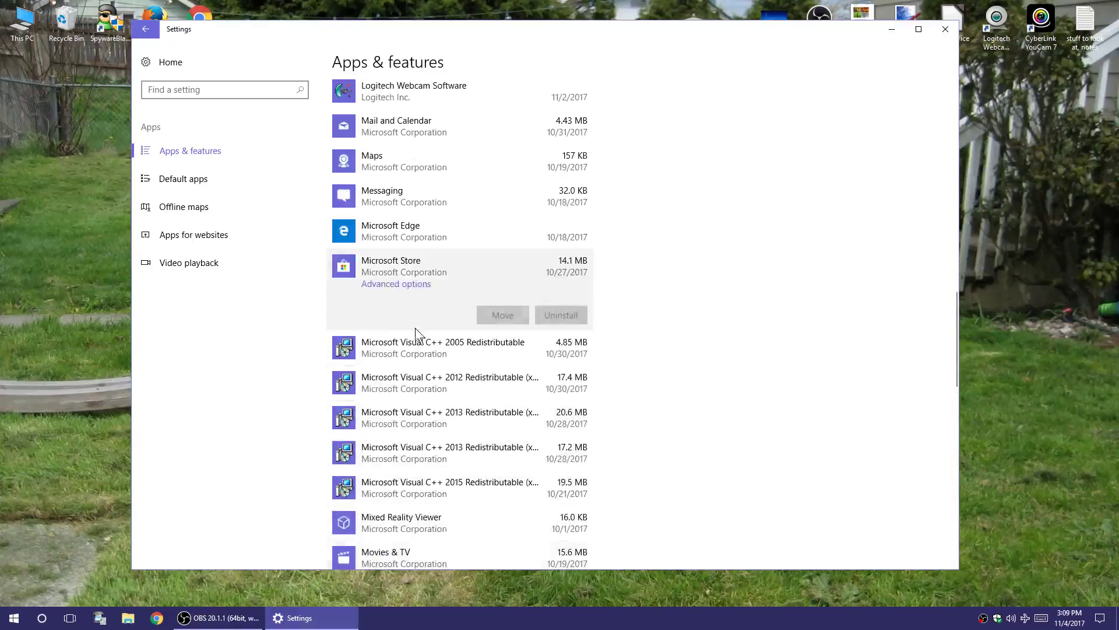
scroll(408, 344, up, 3)
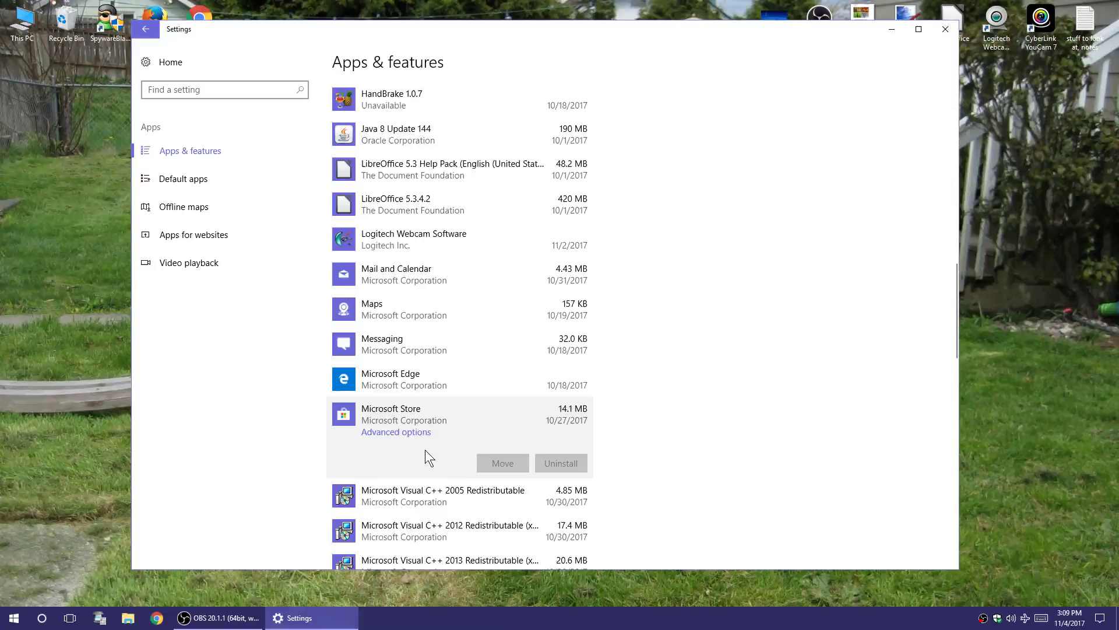
click(369, 384)
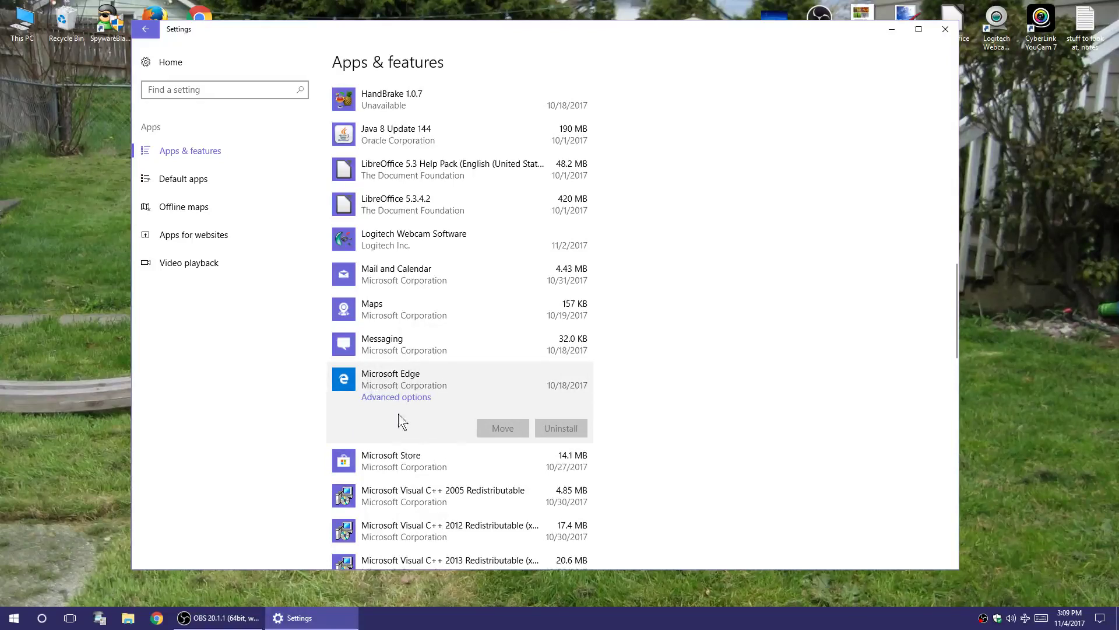
scroll(413, 426, up, 3)
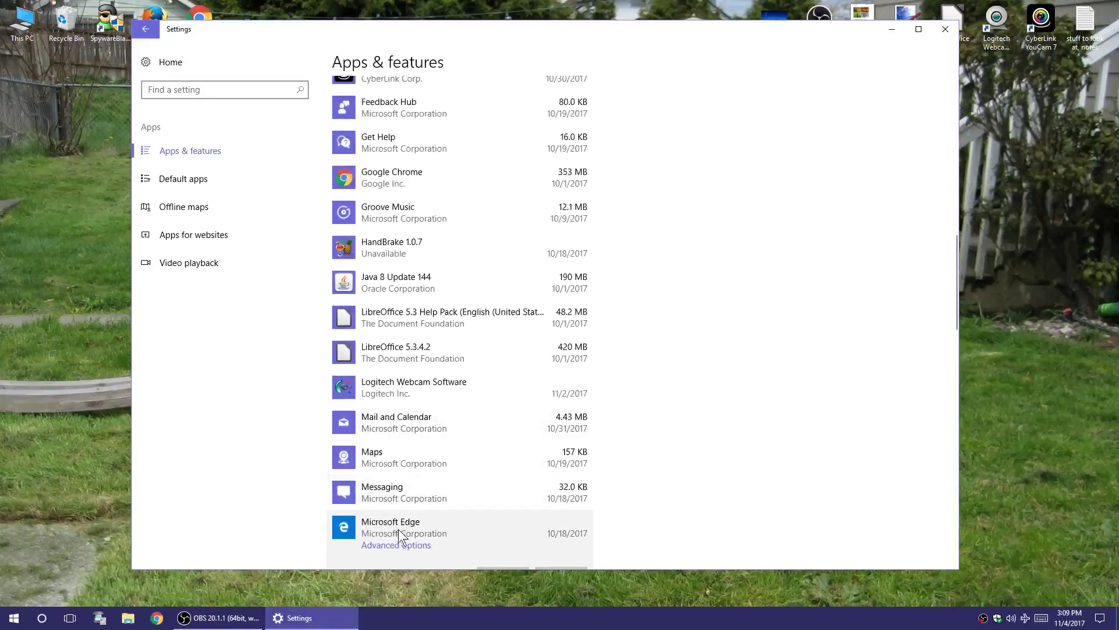
scroll(424, 509, down, 1)
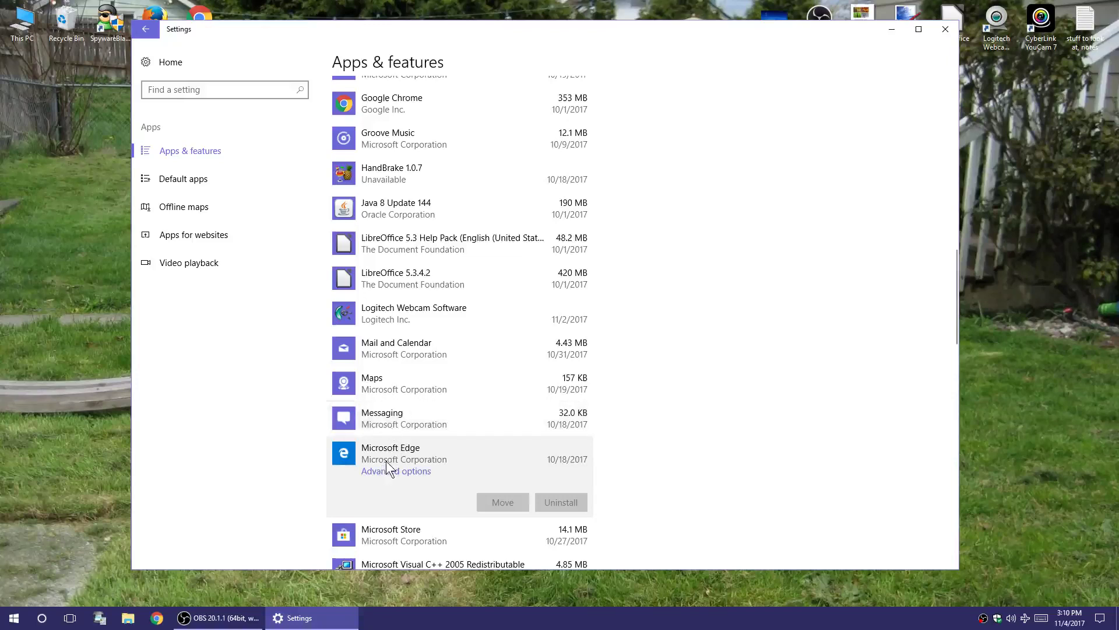
click(377, 423)
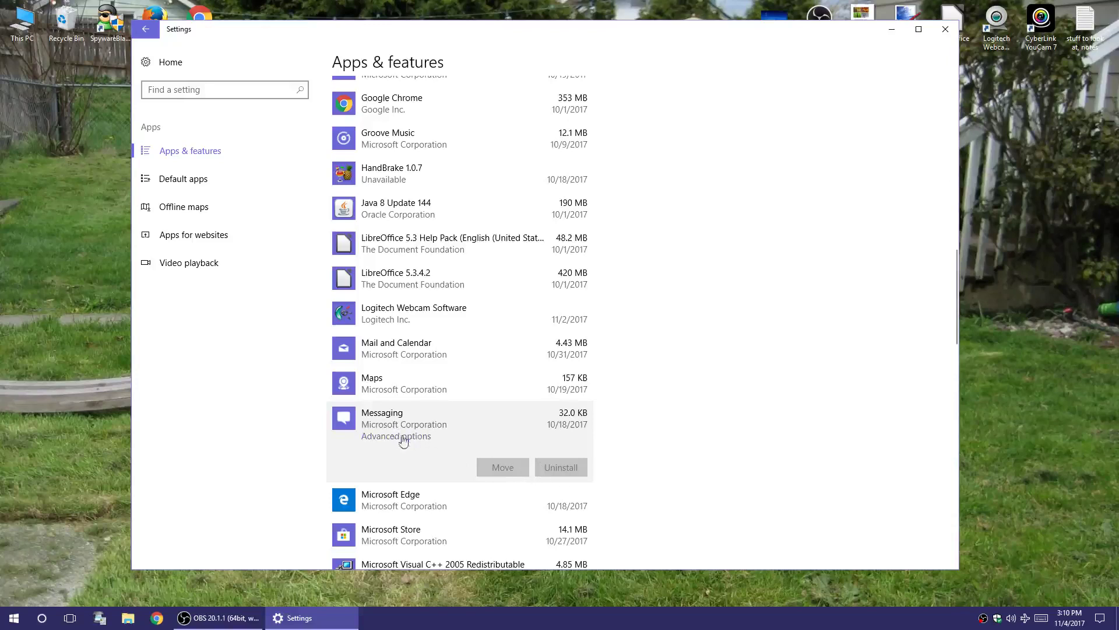
Inspect the Maps and Mail and Calendar app entries.
click(385, 391)
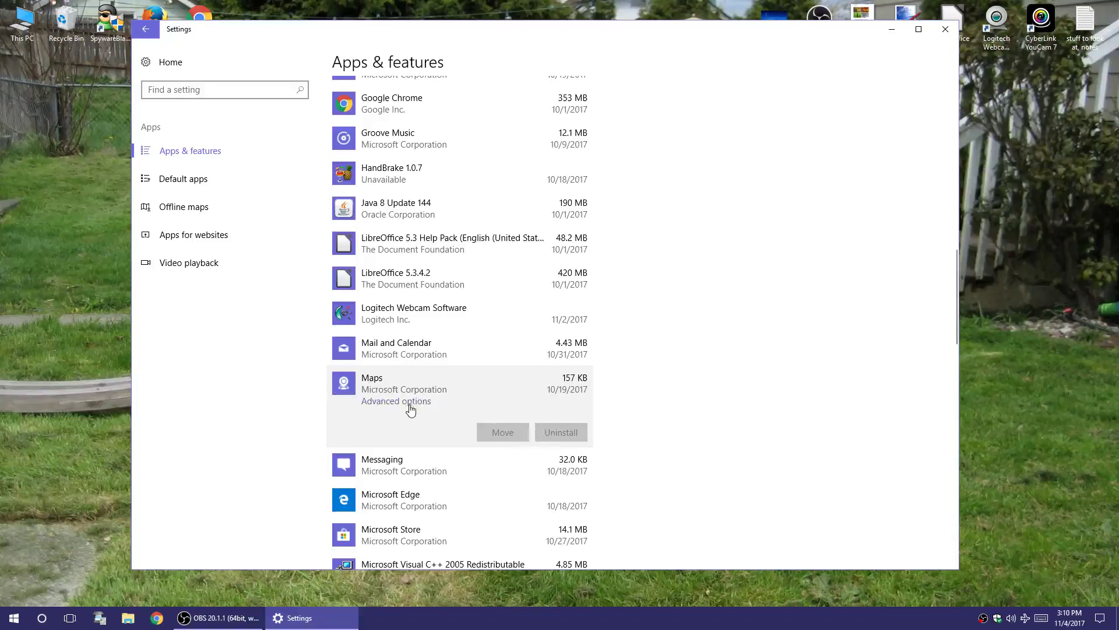
click(384, 351)
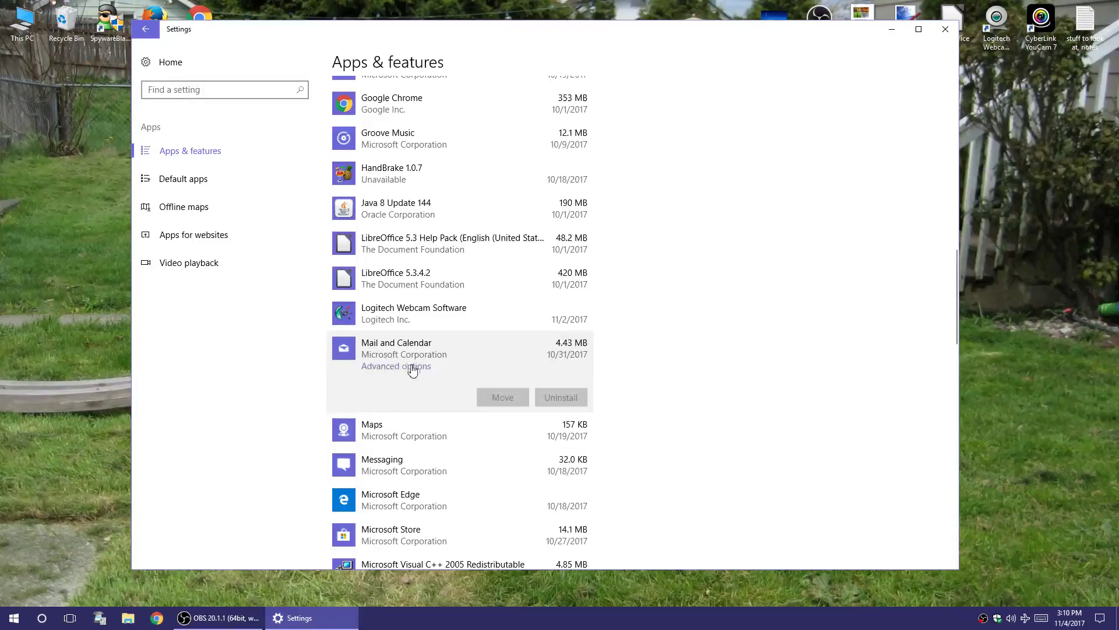
scroll(408, 396, up, 3)
scroll(430, 524, down, 2)
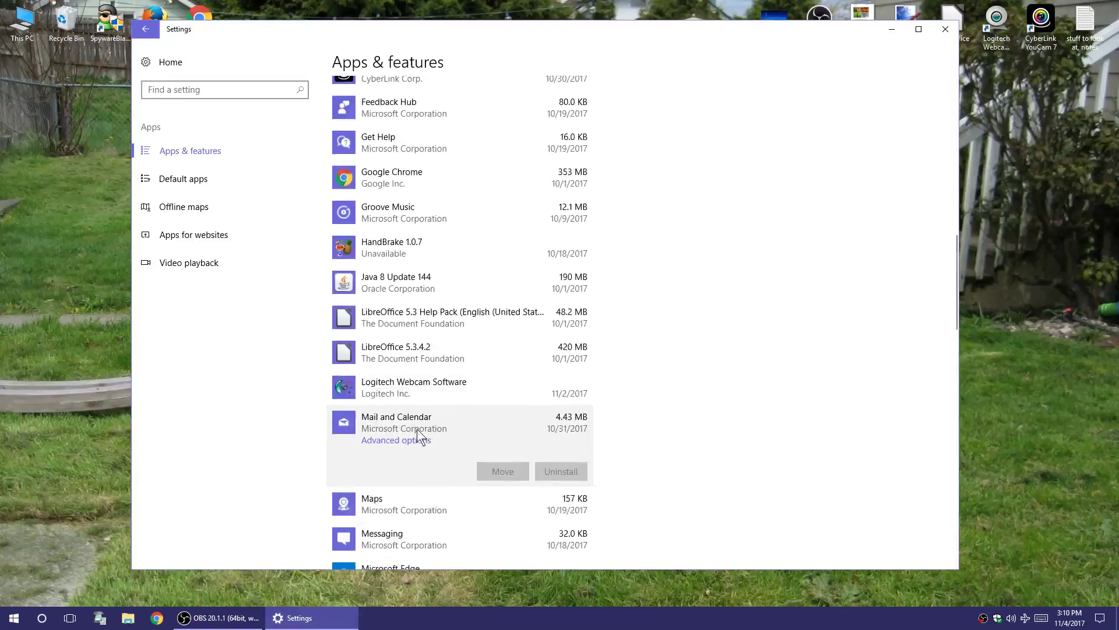
scroll(382, 455, up, 2)
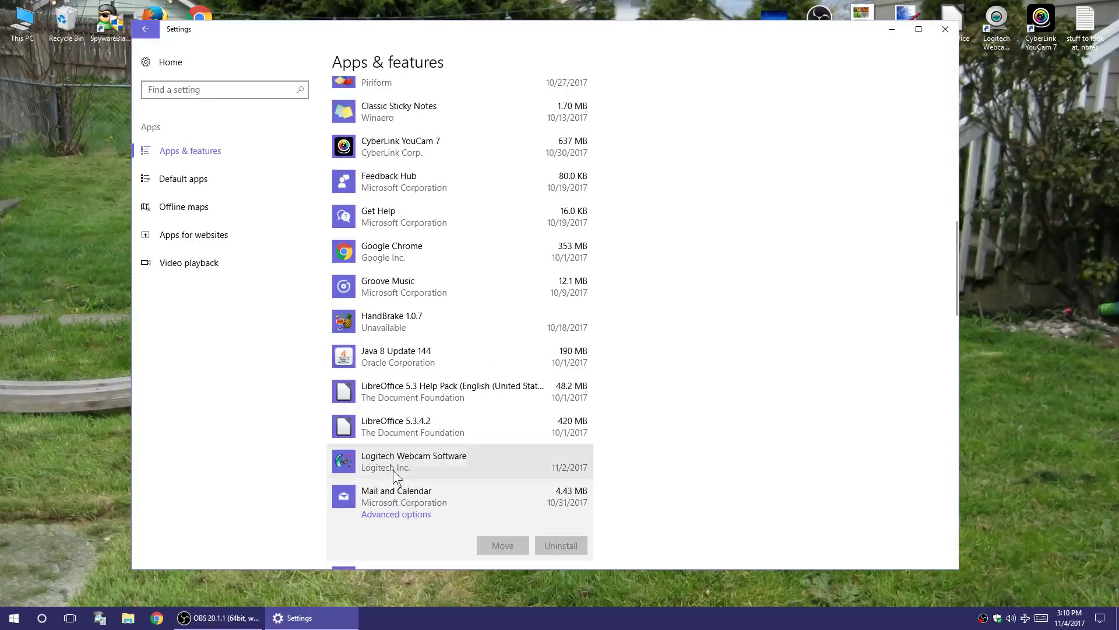
Inspect Logitech Webcam Software, LibreOffice 5.3.4.2, Java 8 Update 144 and HandBrake 1.0.7.
click(389, 460)
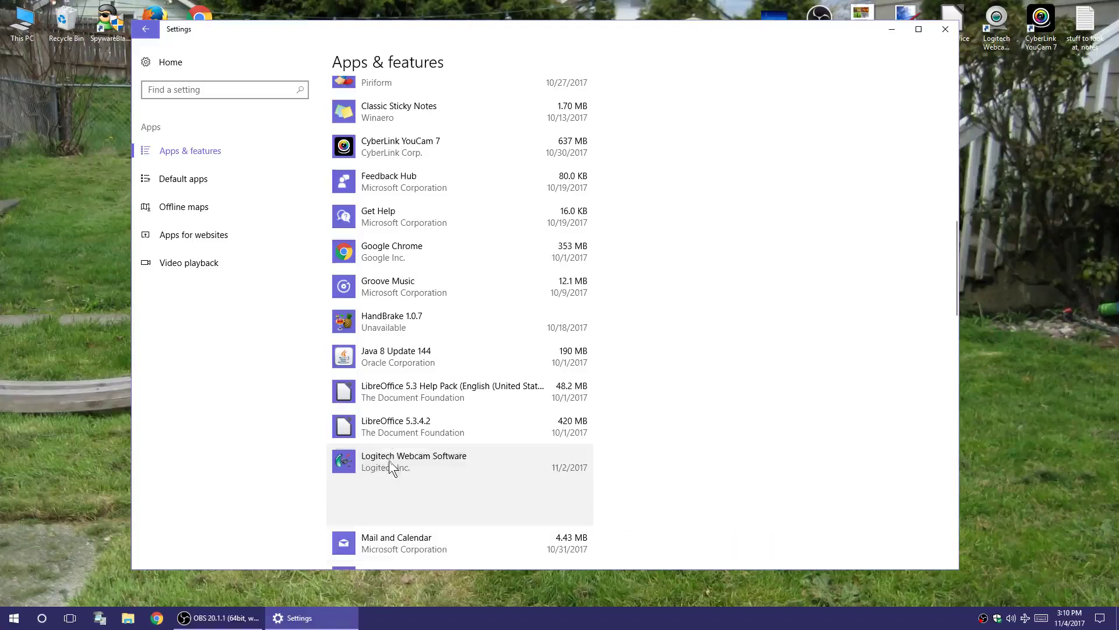
click(382, 435)
click(370, 356)
click(367, 320)
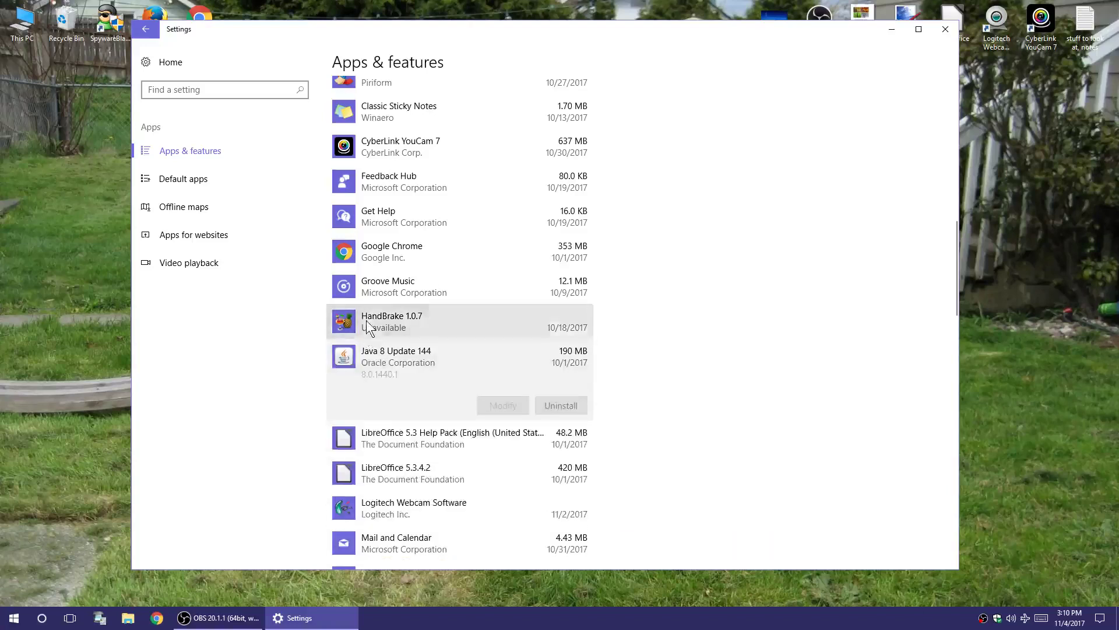
scroll(367, 320, down, 1)
scroll(370, 350, up, 3)
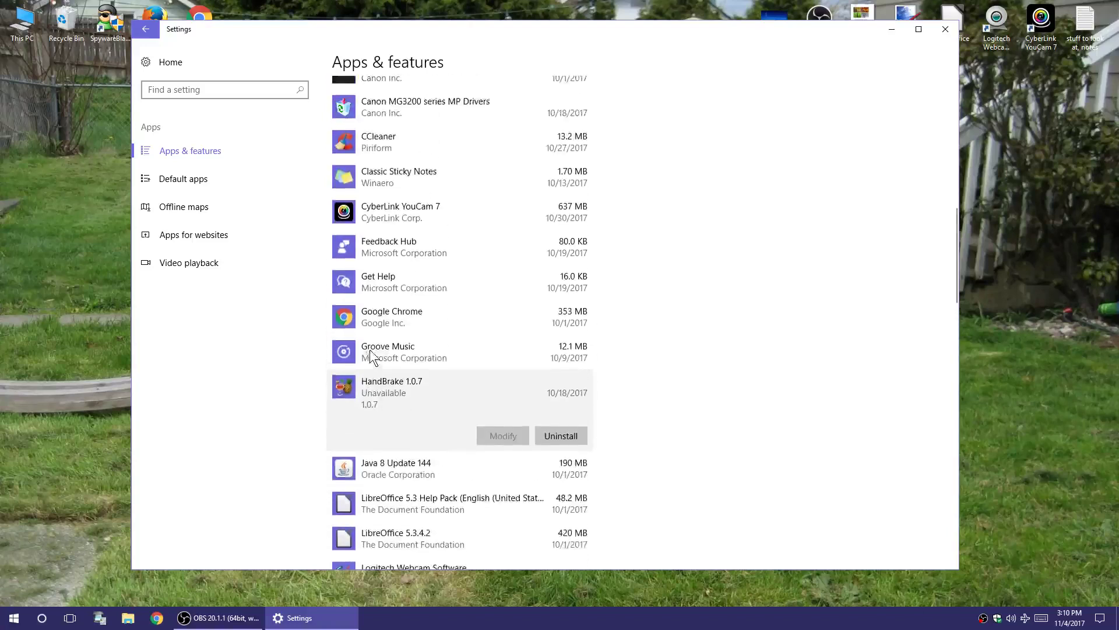
Inspect the Groove Music, Get Help, Feedback Hub, Camera and Alarms & Clock entries.
click(389, 386)
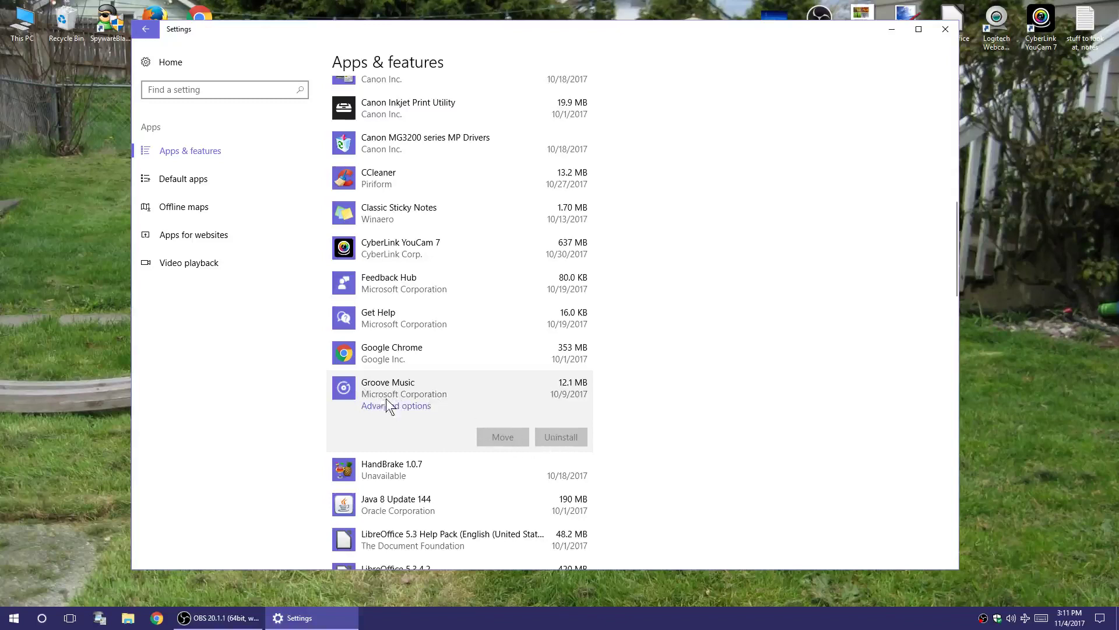
click(374, 321)
scroll(394, 333, up, 3)
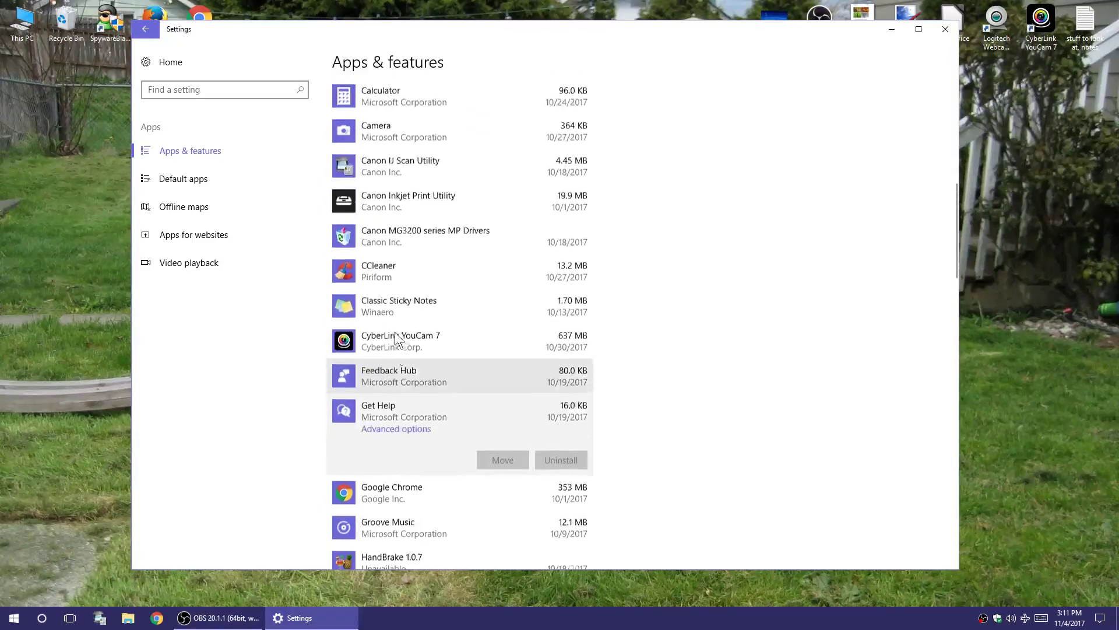
click(400, 384)
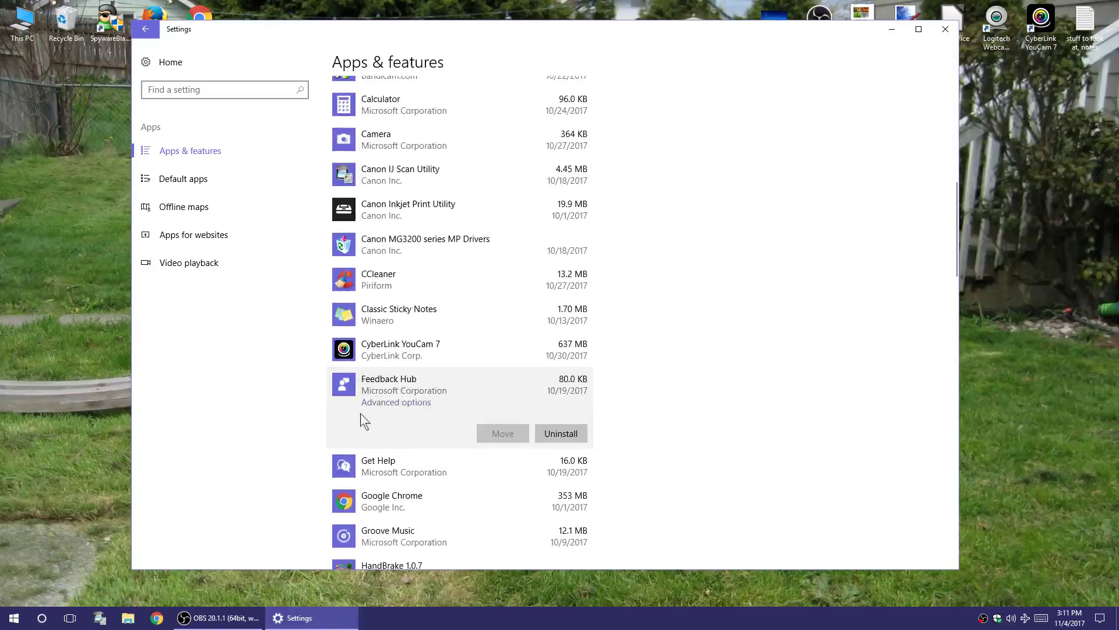
scroll(370, 412, up, 2)
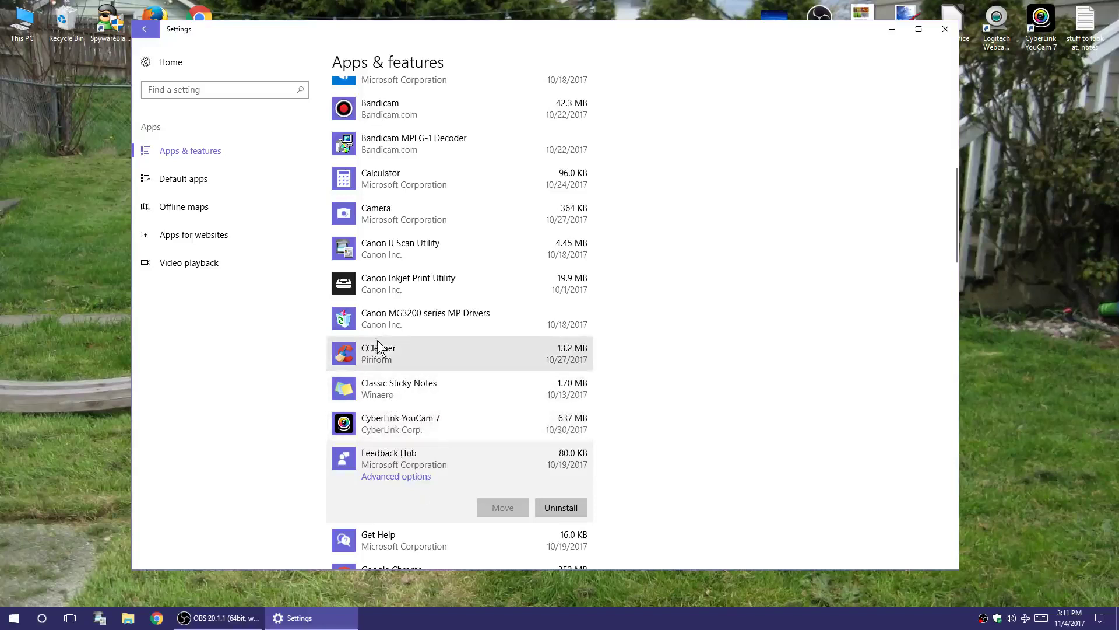
scroll(374, 322, up, 4)
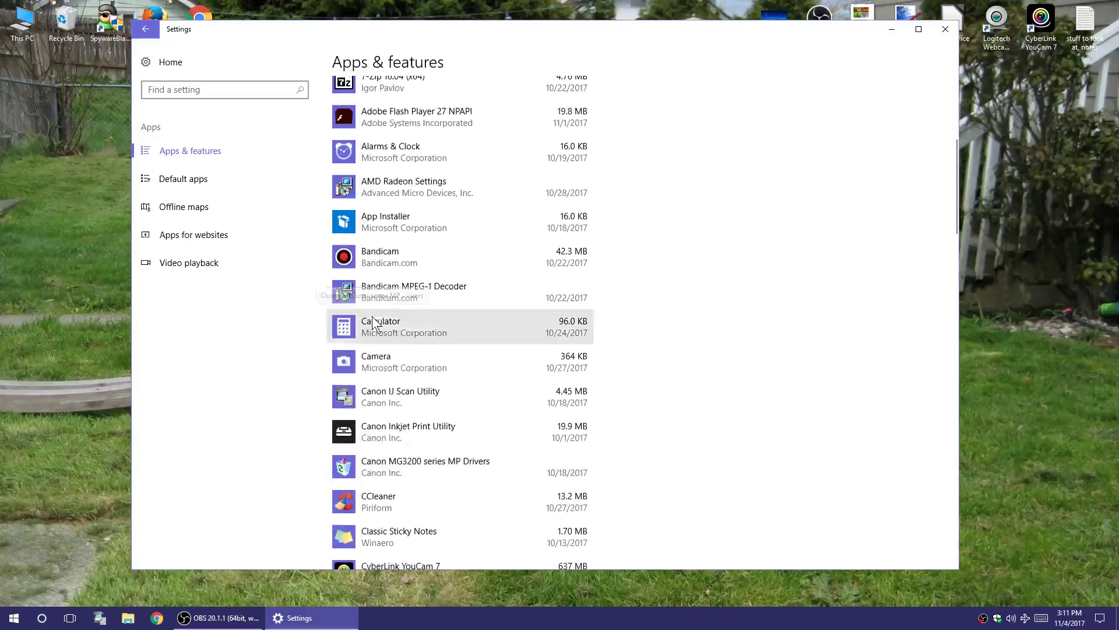
click(407, 367)
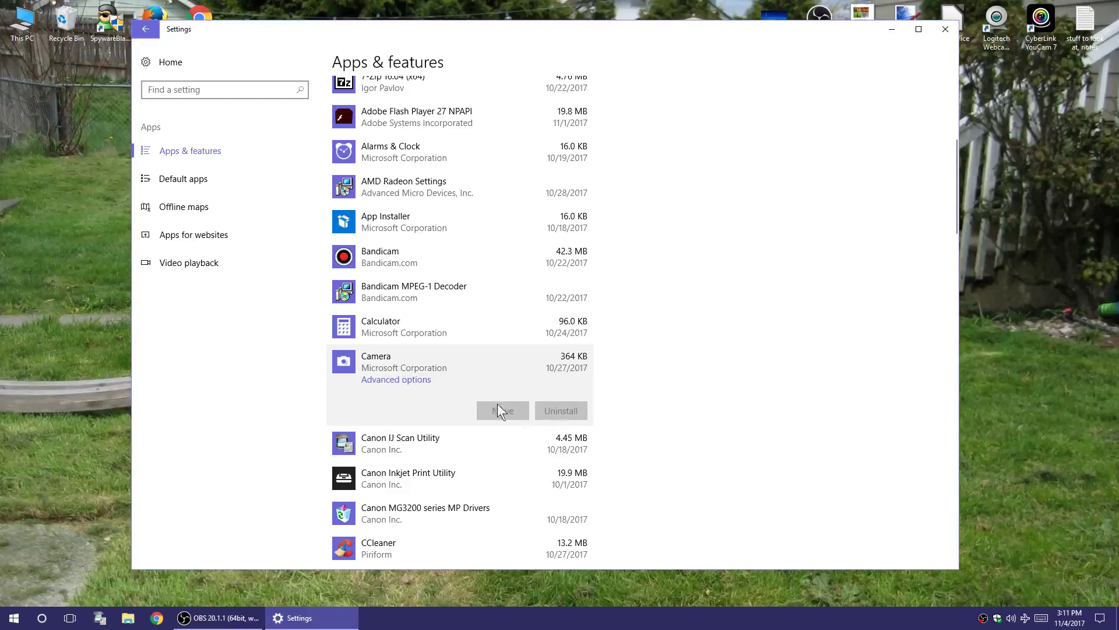
scroll(396, 395, up, 3)
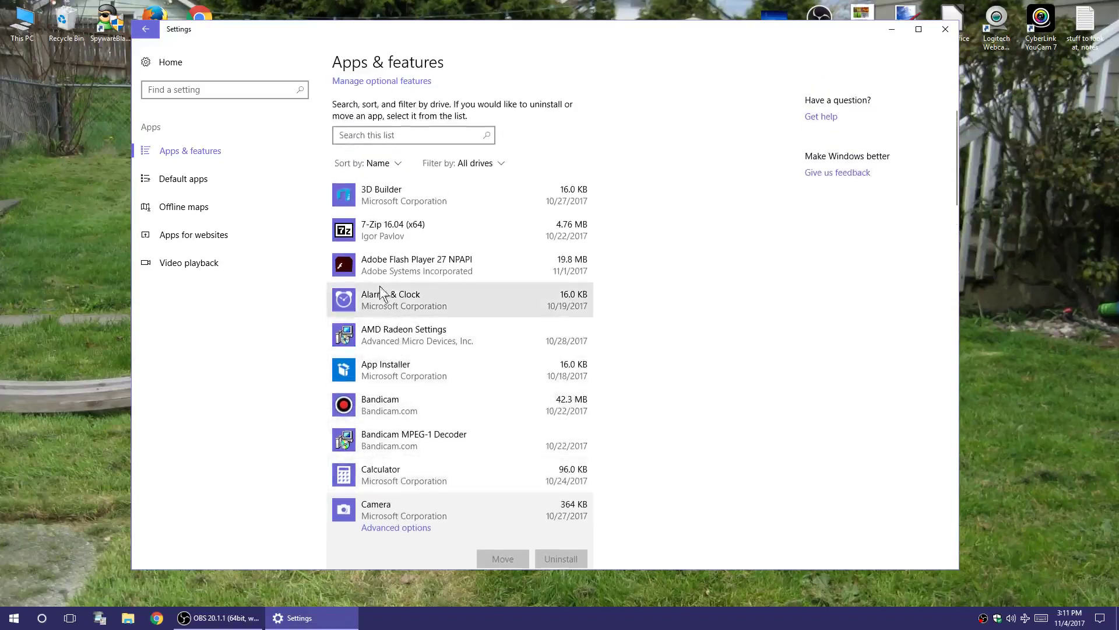
click(398, 298)
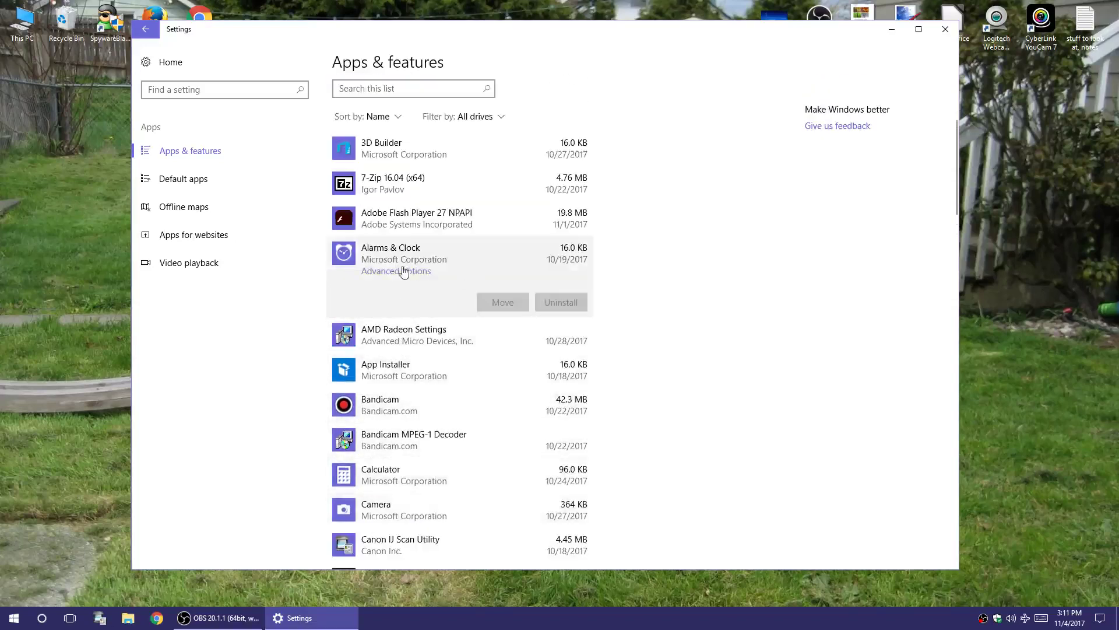
Inspect 3D Builder at the top of the list, then open the Video playback settings page.
scroll(409, 332, up, 2)
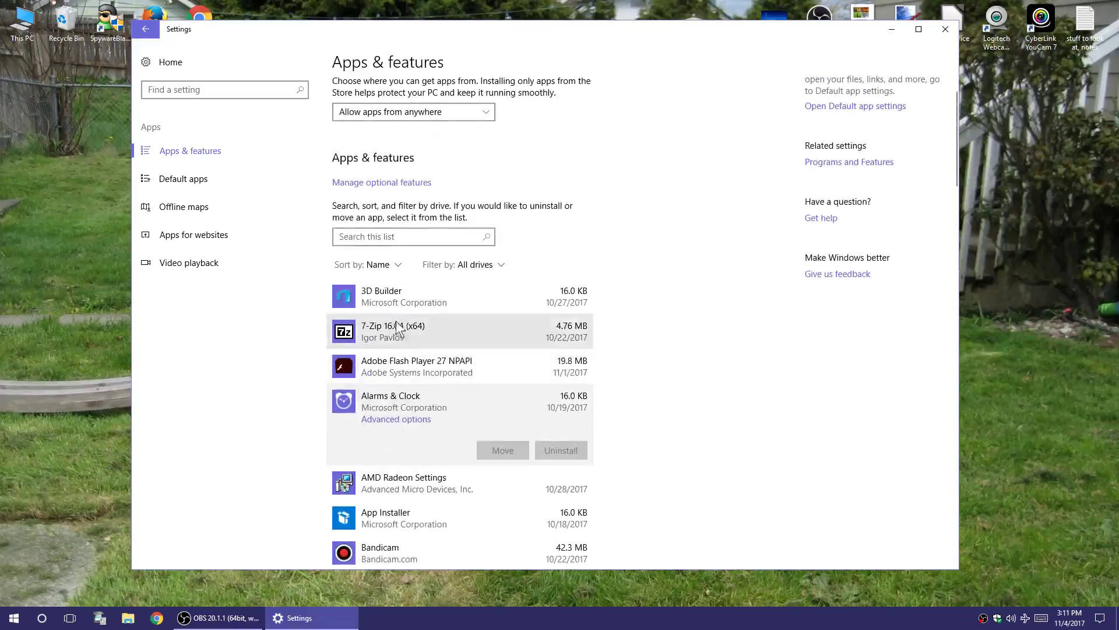
click(396, 291)
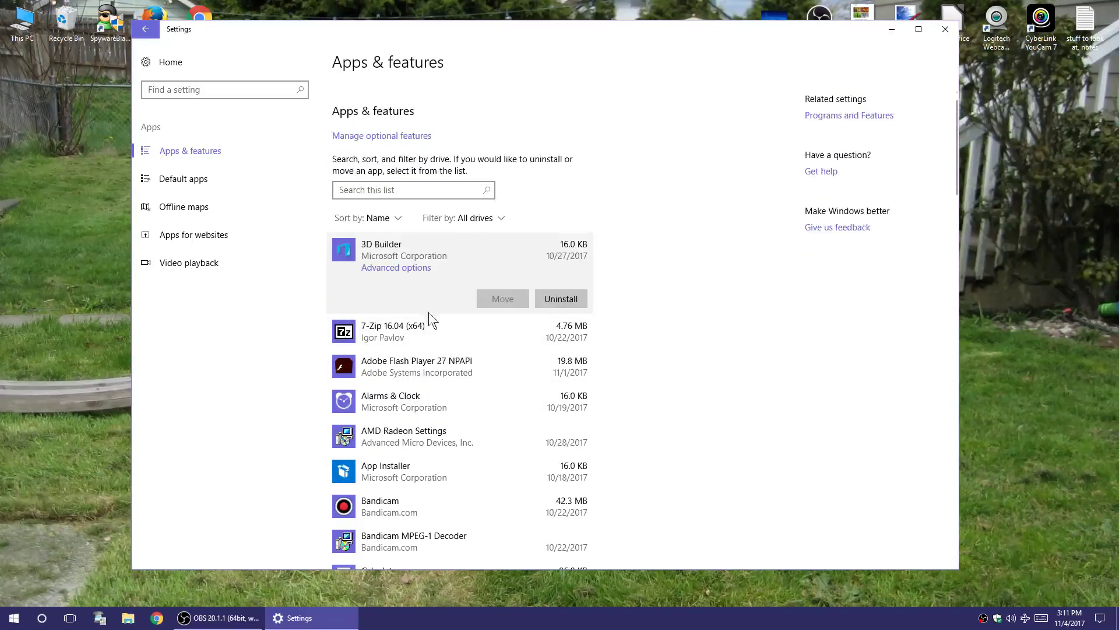
scroll(434, 312, up, 2)
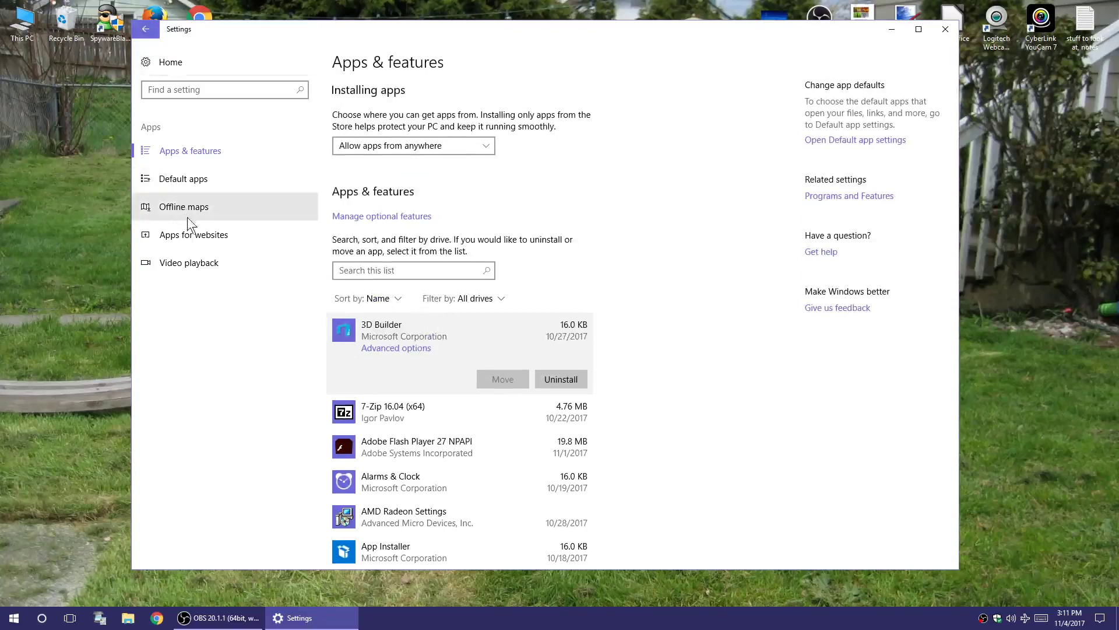
click(204, 268)
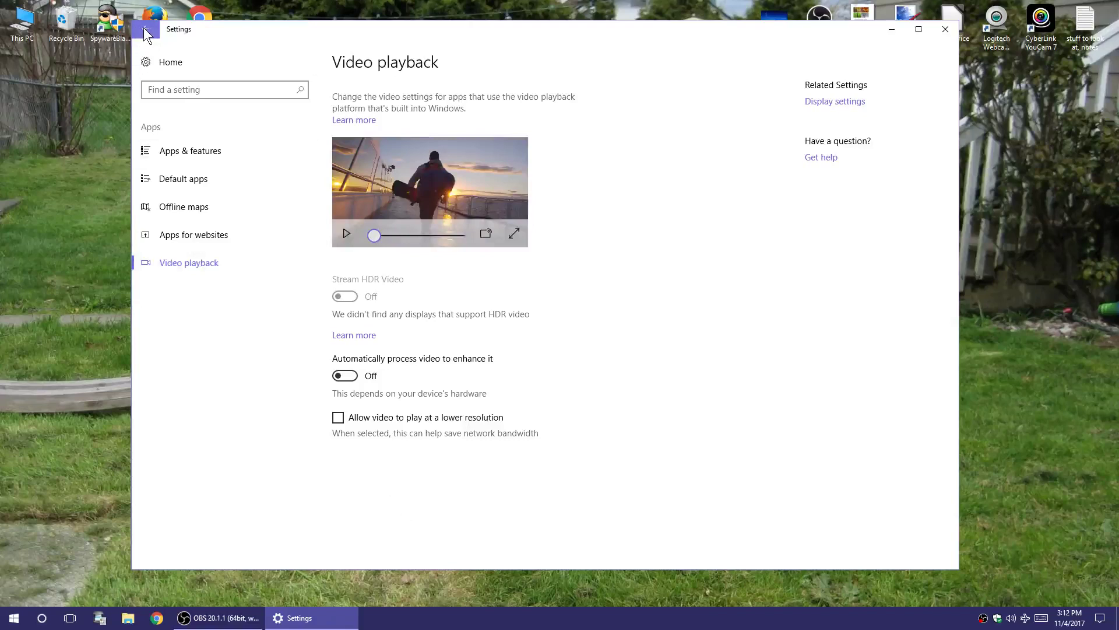
click(150, 65)
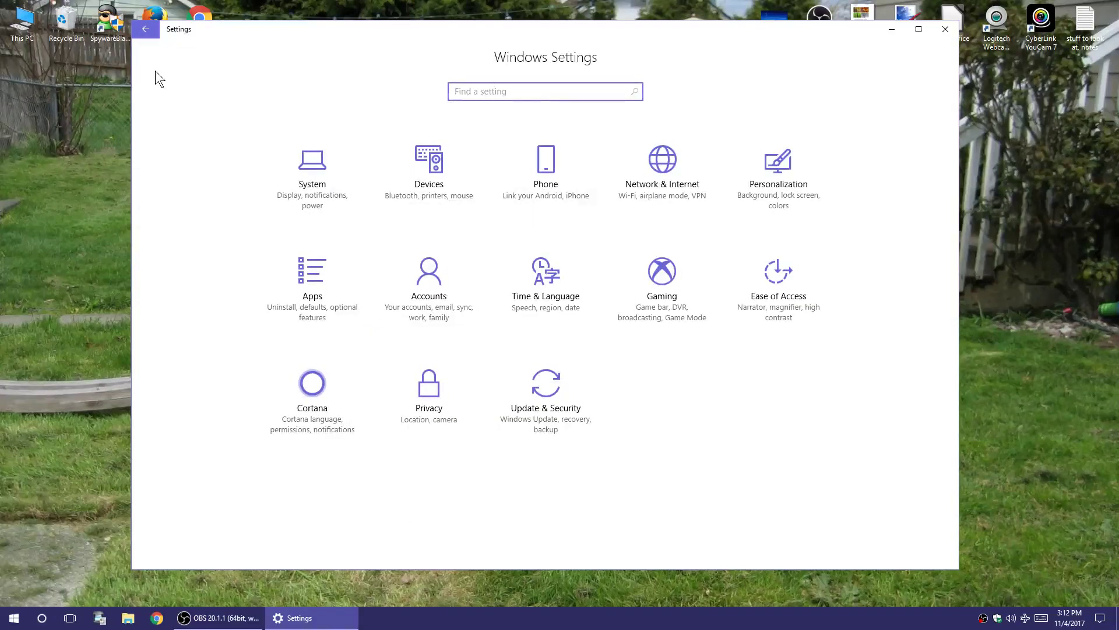
click(333, 193)
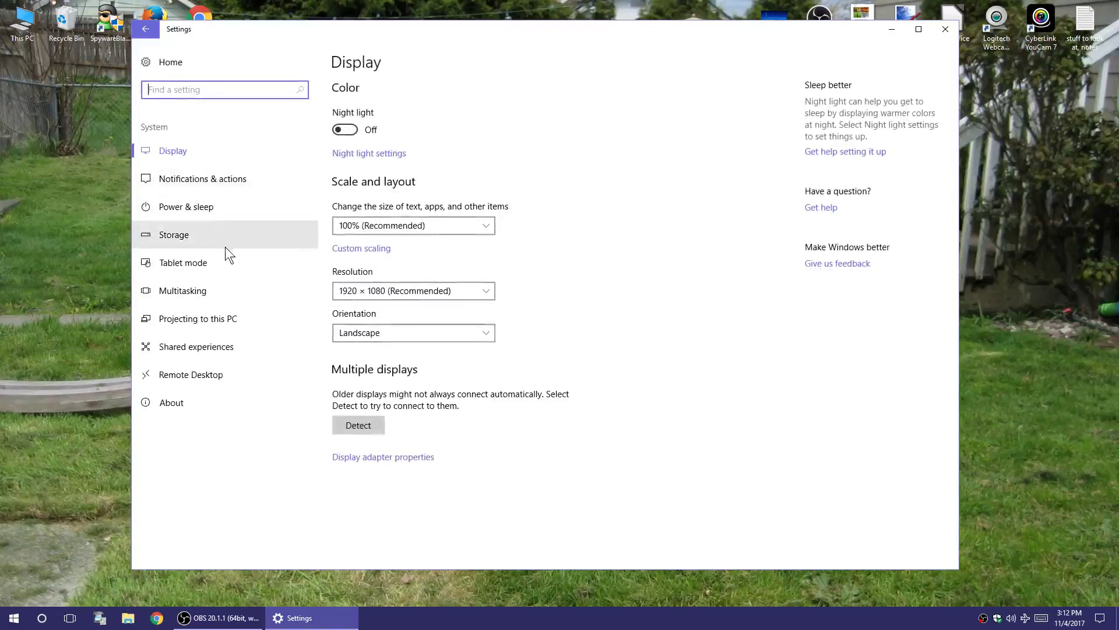
click(146, 30)
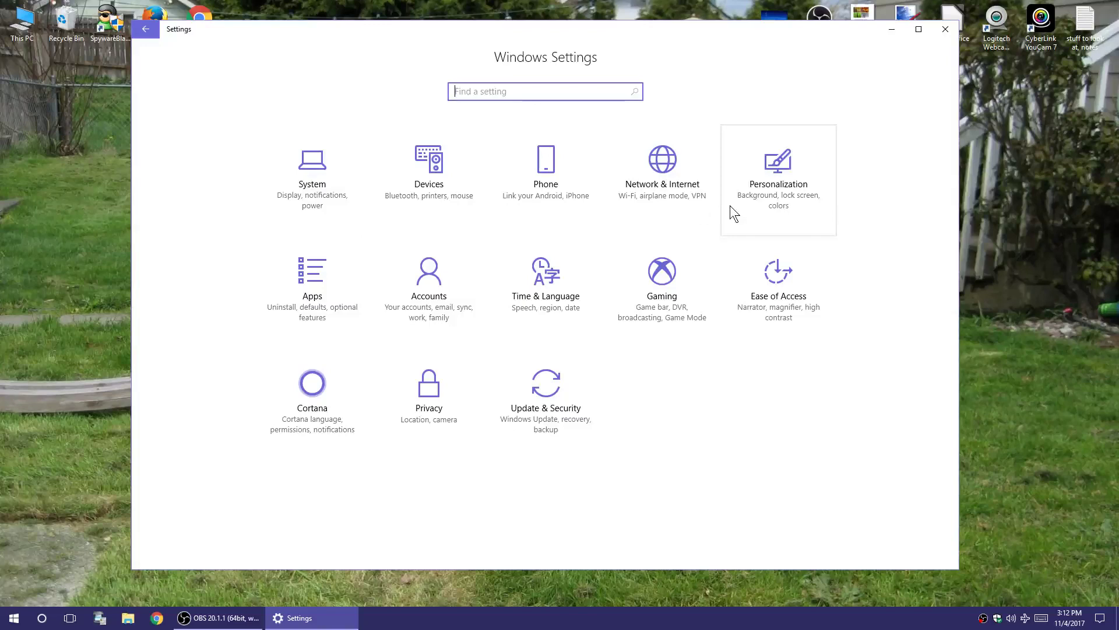
click(306, 272)
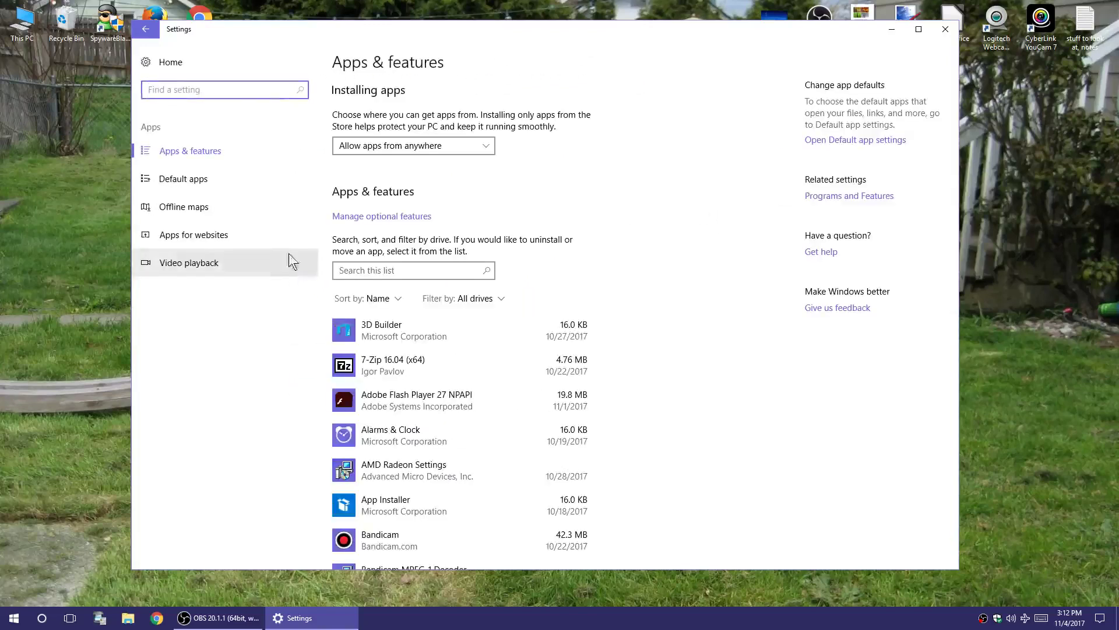
click(150, 30)
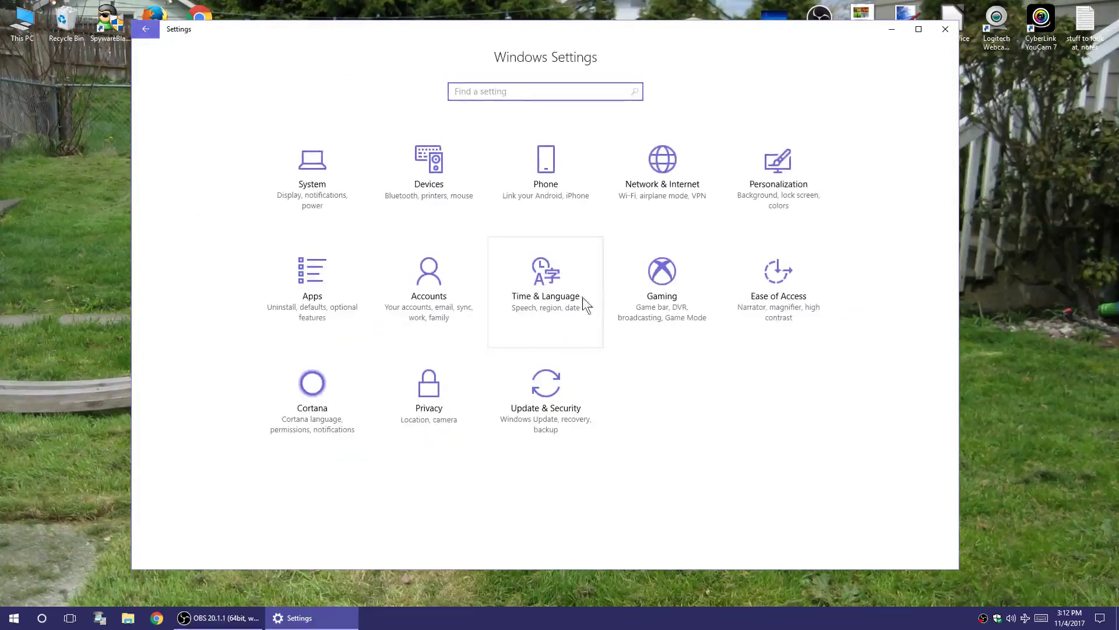
click(447, 287)
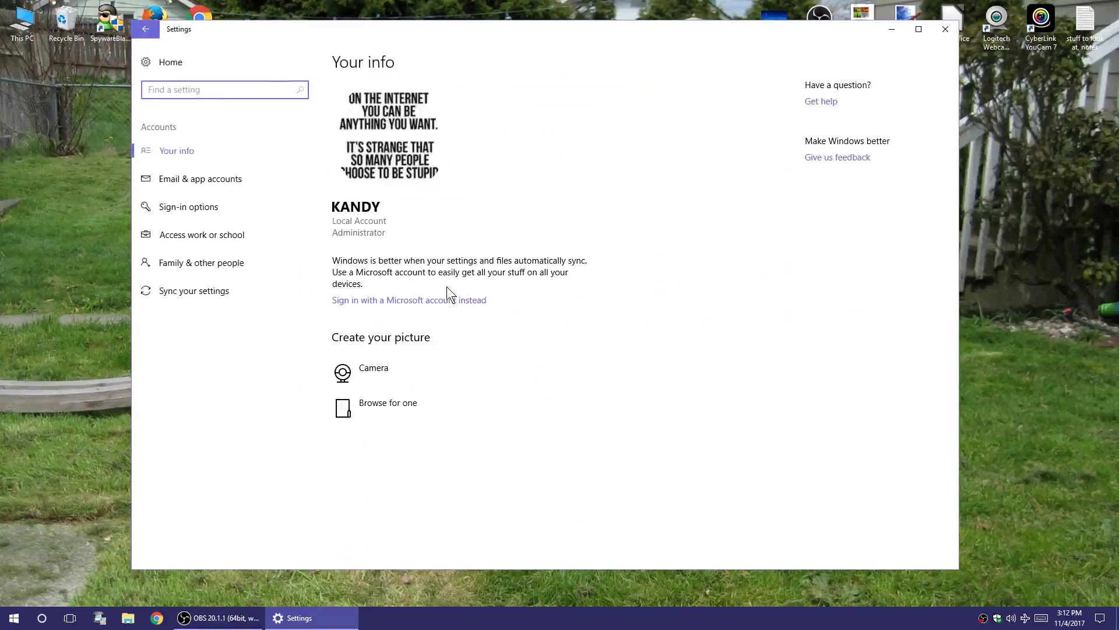
click(145, 29)
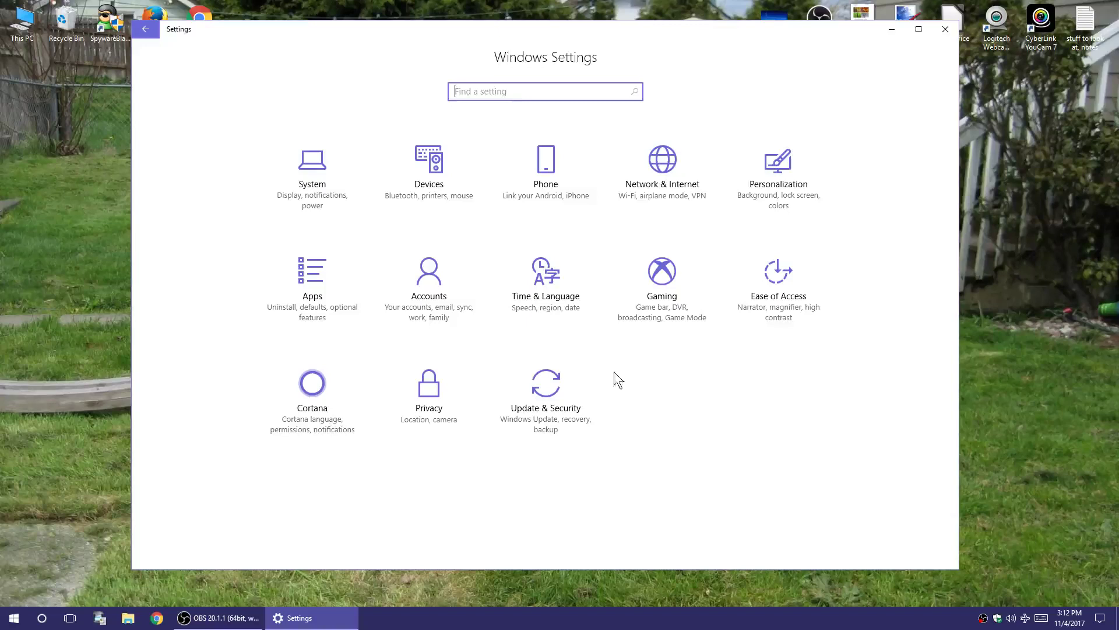
click(796, 305)
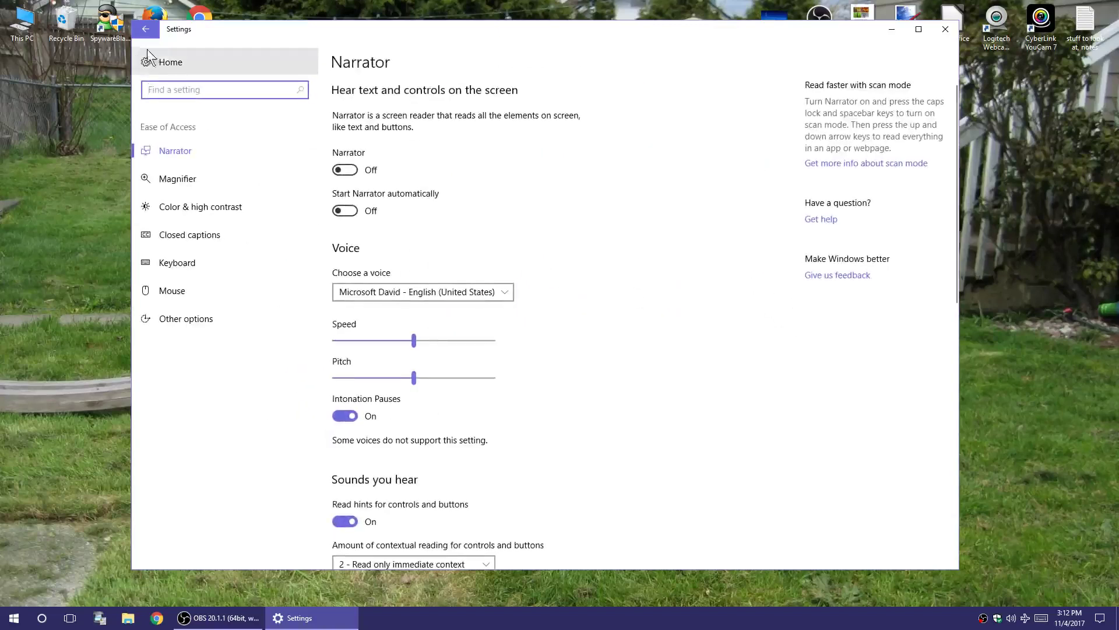
click(146, 29)
click(145, 29)
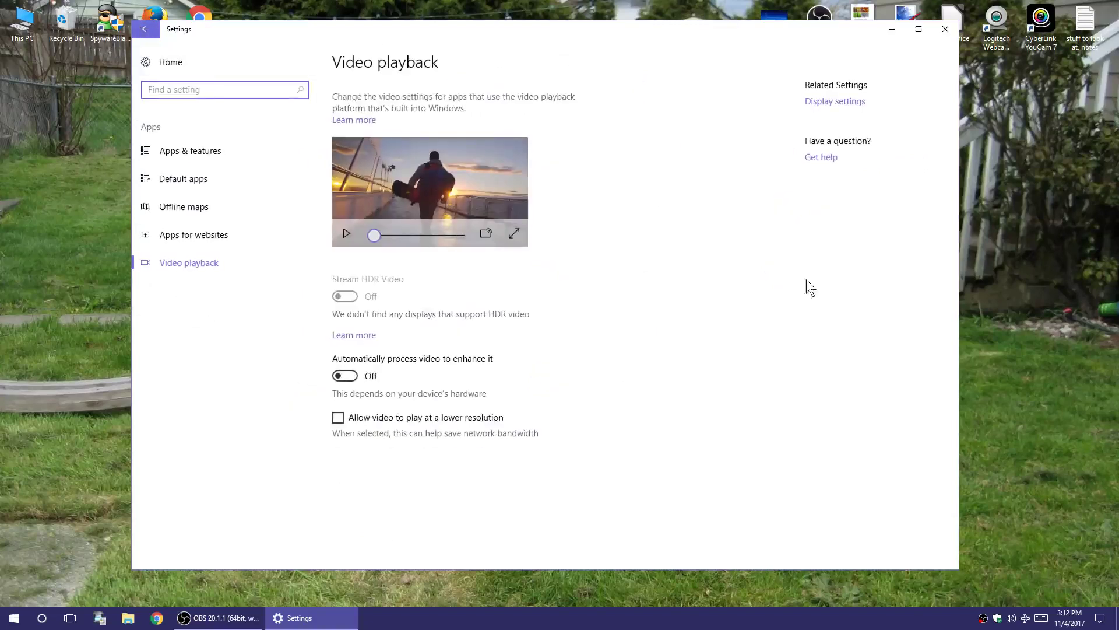
click(947, 31)
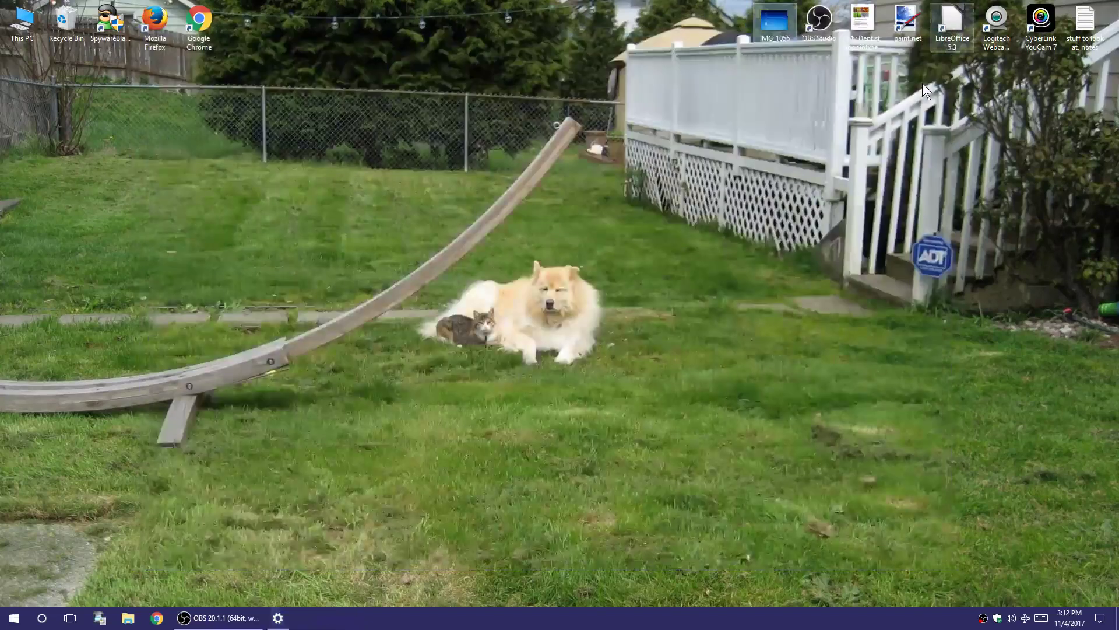
Scroll down through the Start menu's app list, then close Start.
click(12, 622)
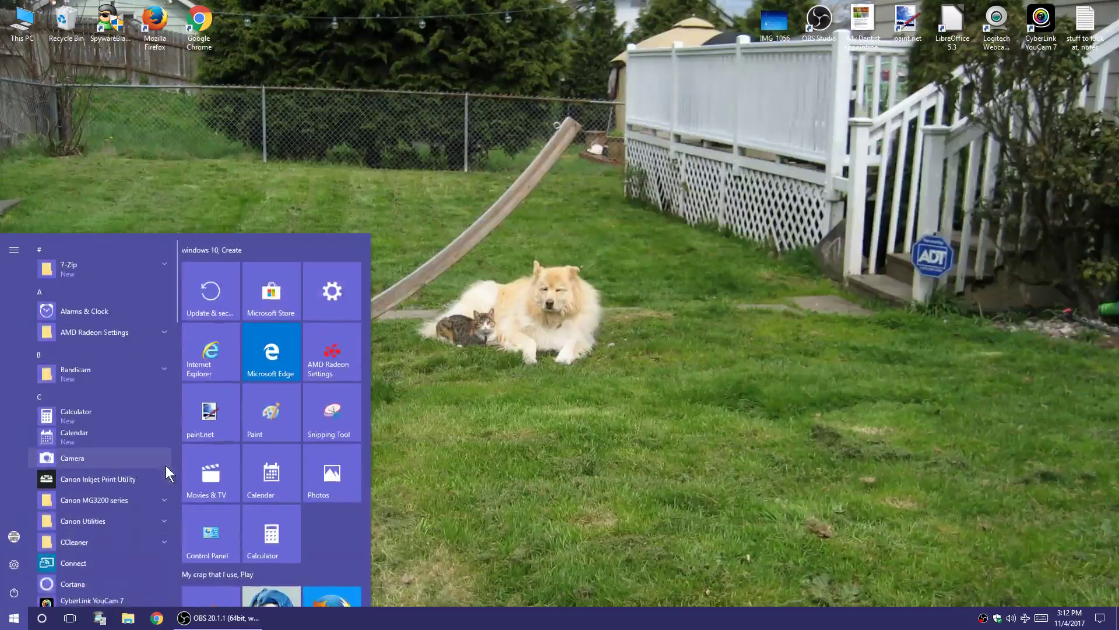
scroll(165, 466, down, 5)
scroll(311, 482, down, 5)
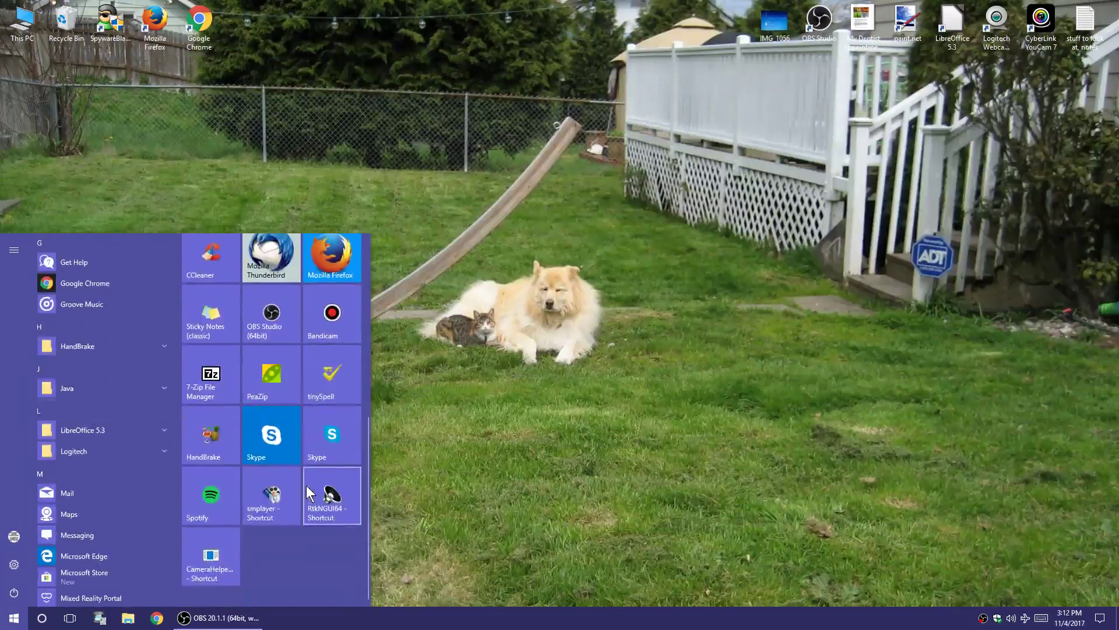
scroll(66, 517, down, 5)
scroll(72, 517, down, 10)
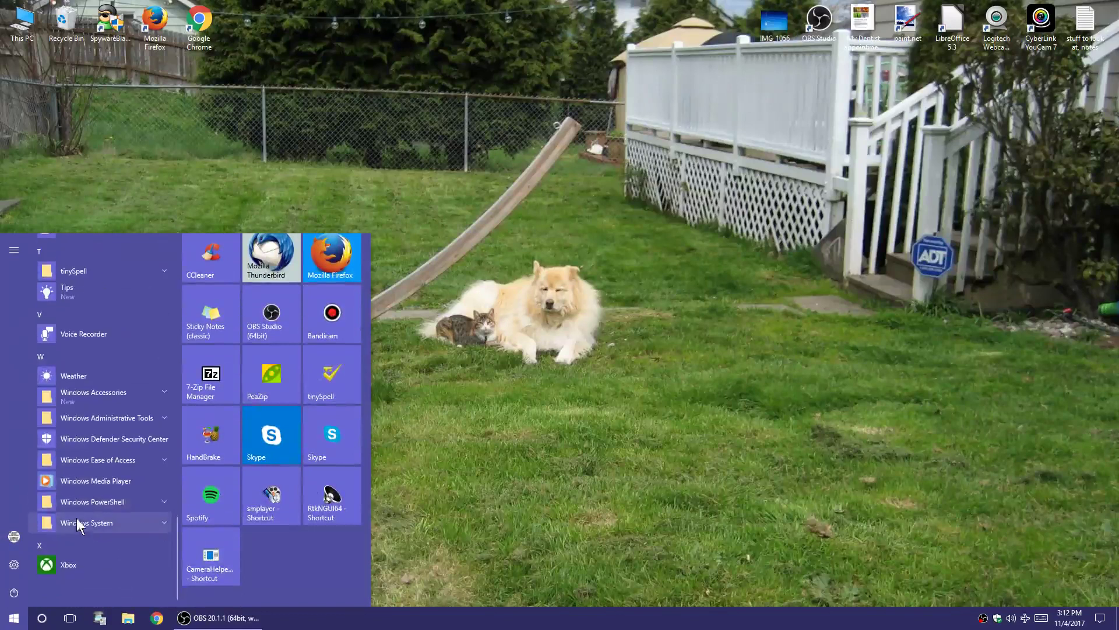
click(564, 465)
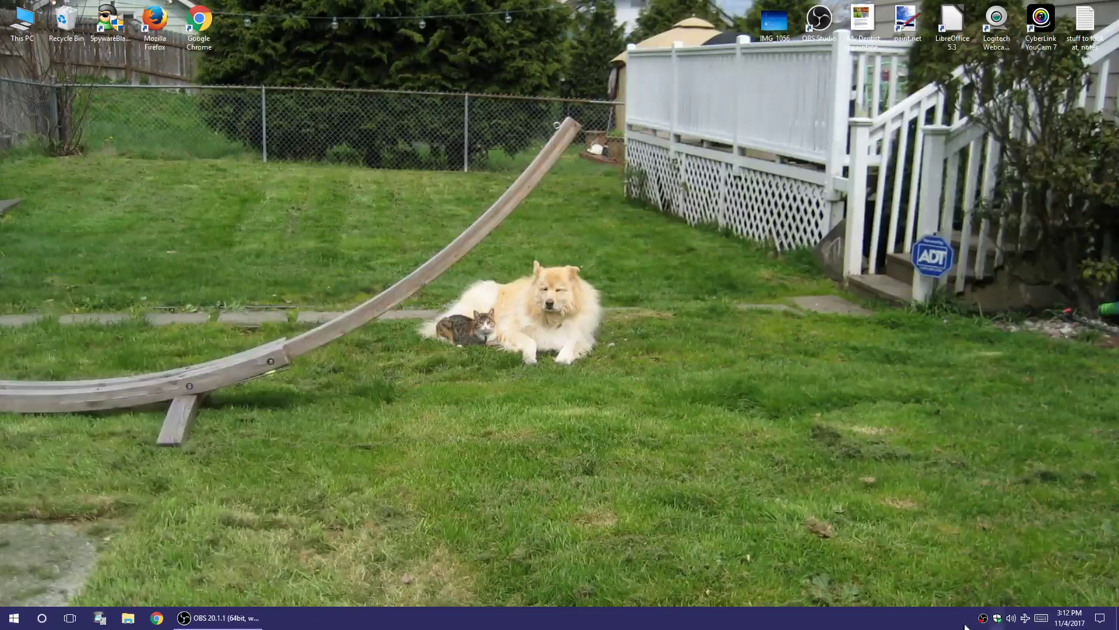
Show the touch keyboard, reposition it, view its emoji panel, then close it.
click(1041, 620)
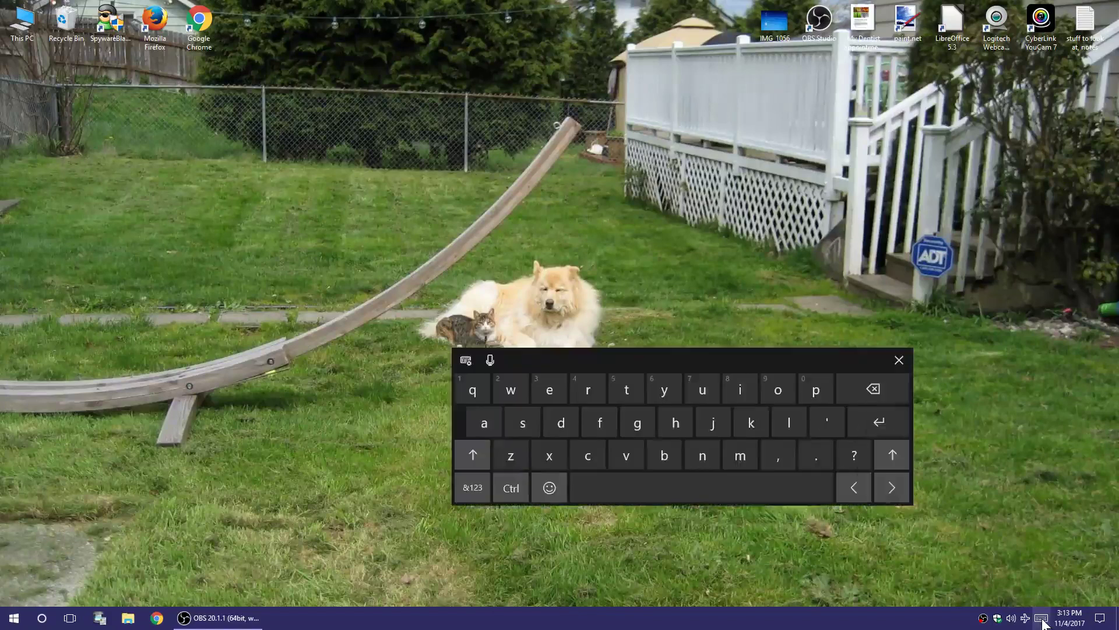
mouse_move(636, 358)
mouse_down()
mouse_move(643, 343)
mouse_move(631, 339)
mouse_up()
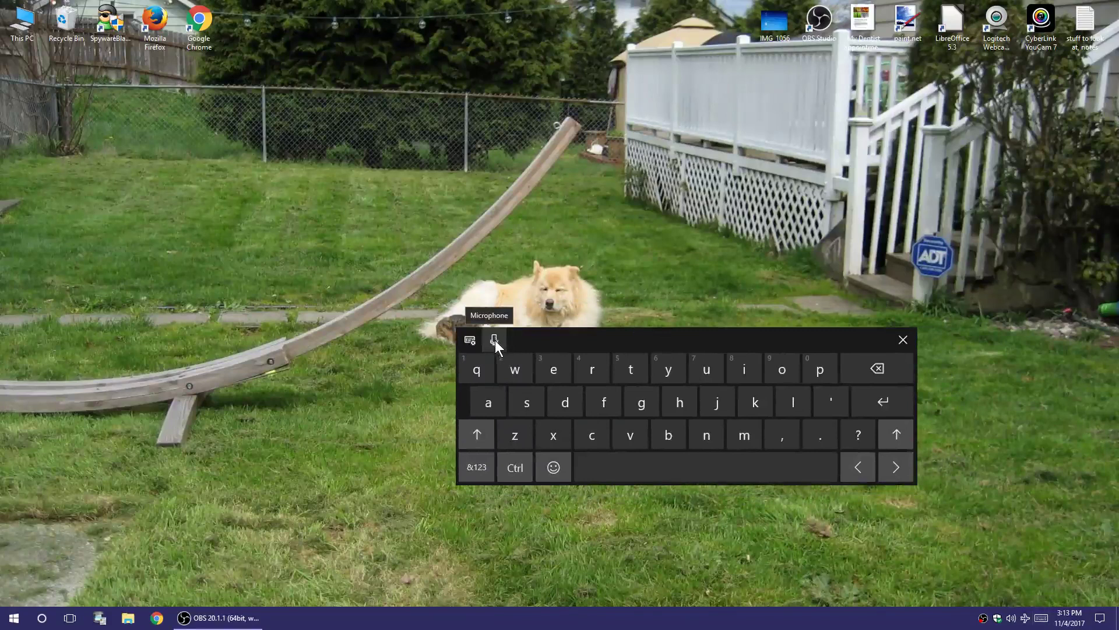
drag(578, 344, 600, 338)
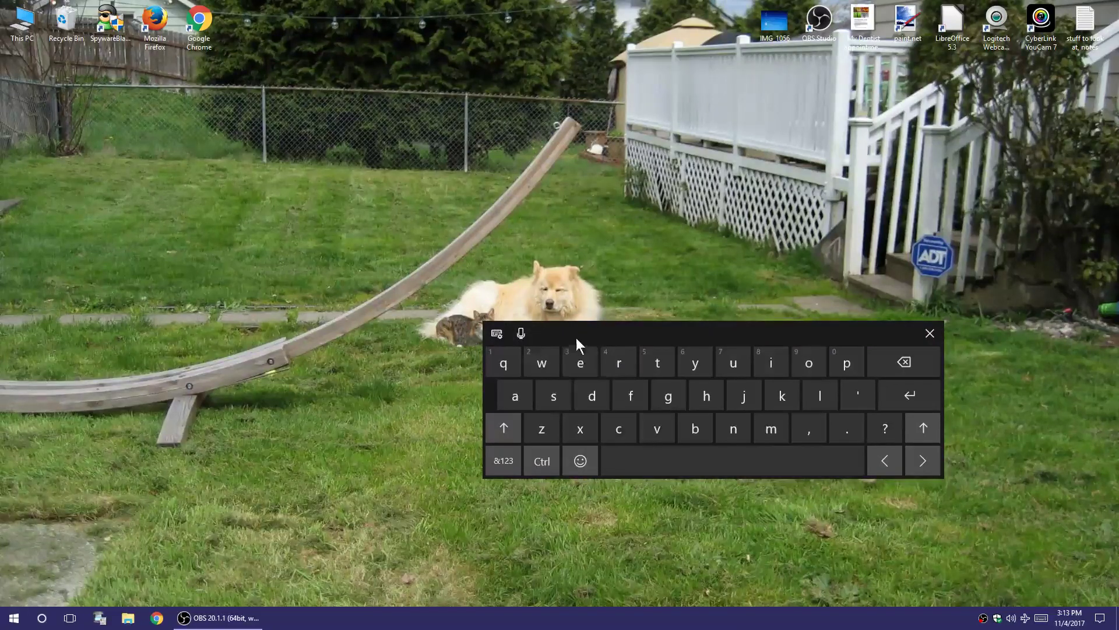
drag(586, 330, 552, 328)
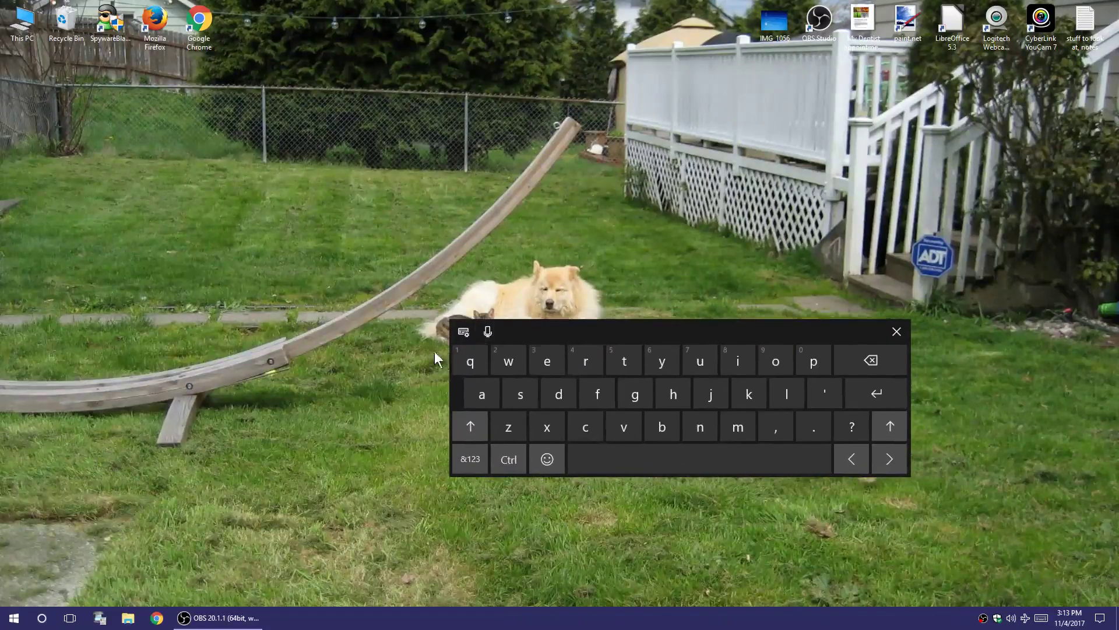
click(546, 459)
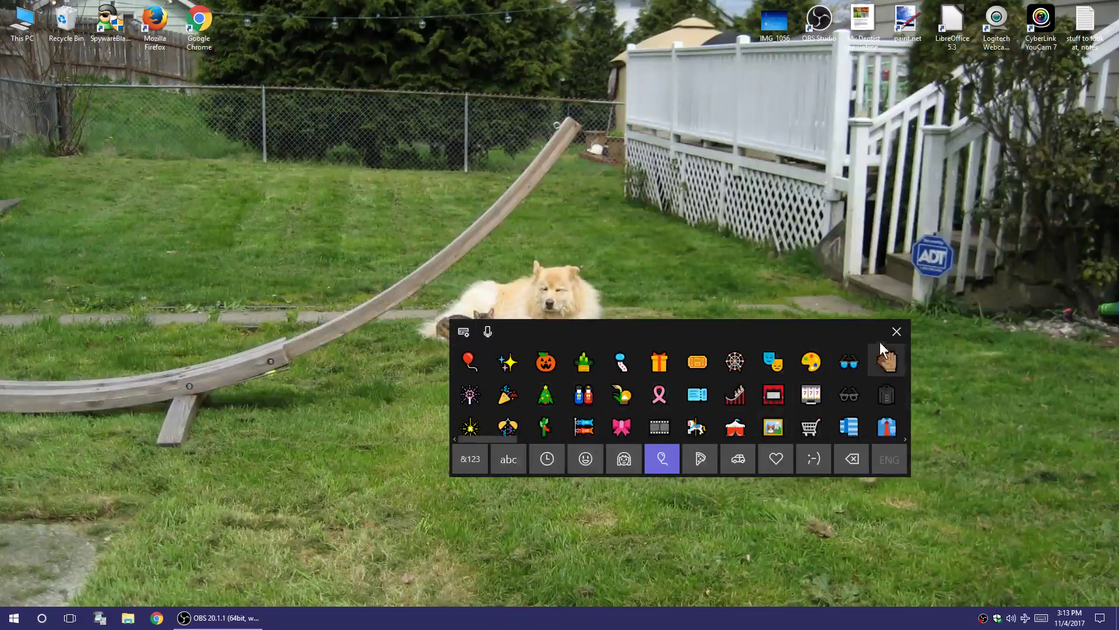
click(894, 333)
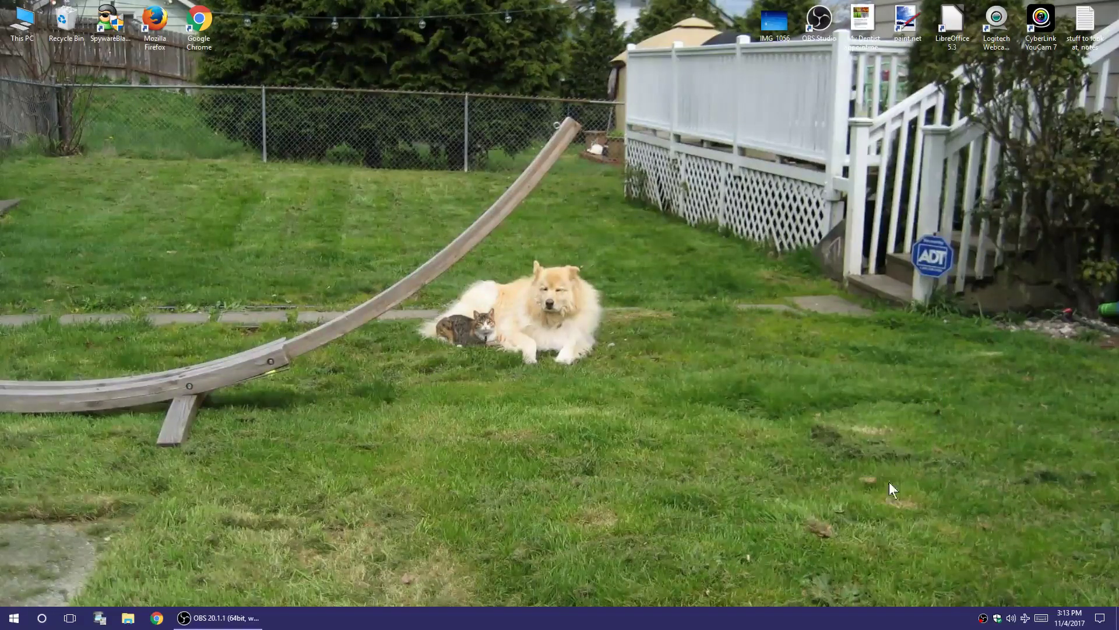
Restore the OBS Studio main window from the tray and move it slightly right and up.
click(983, 618)
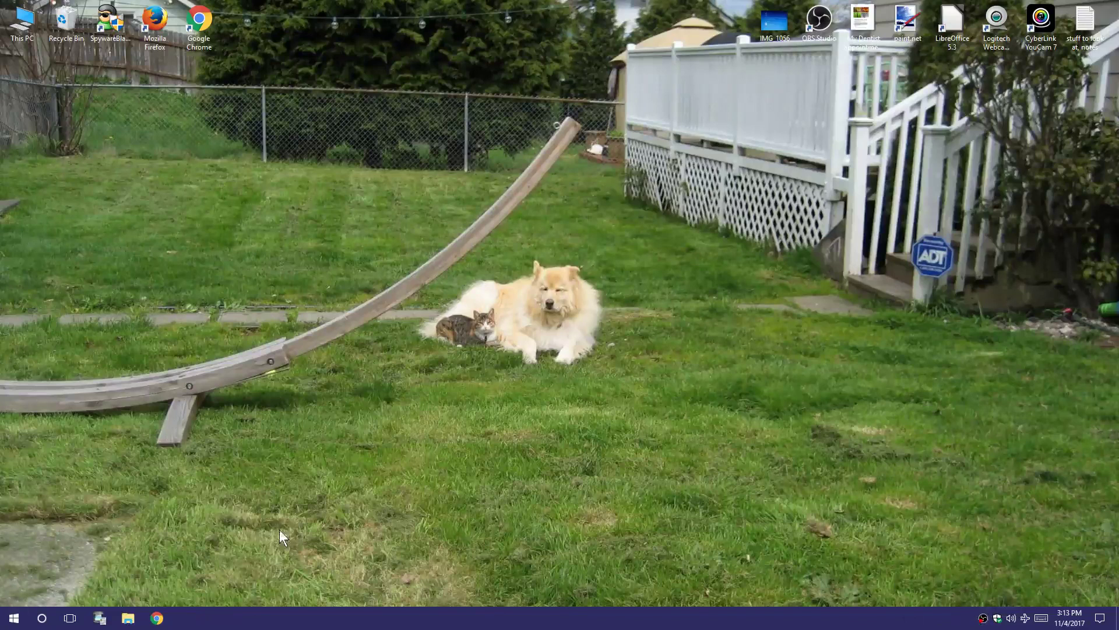
click(984, 619)
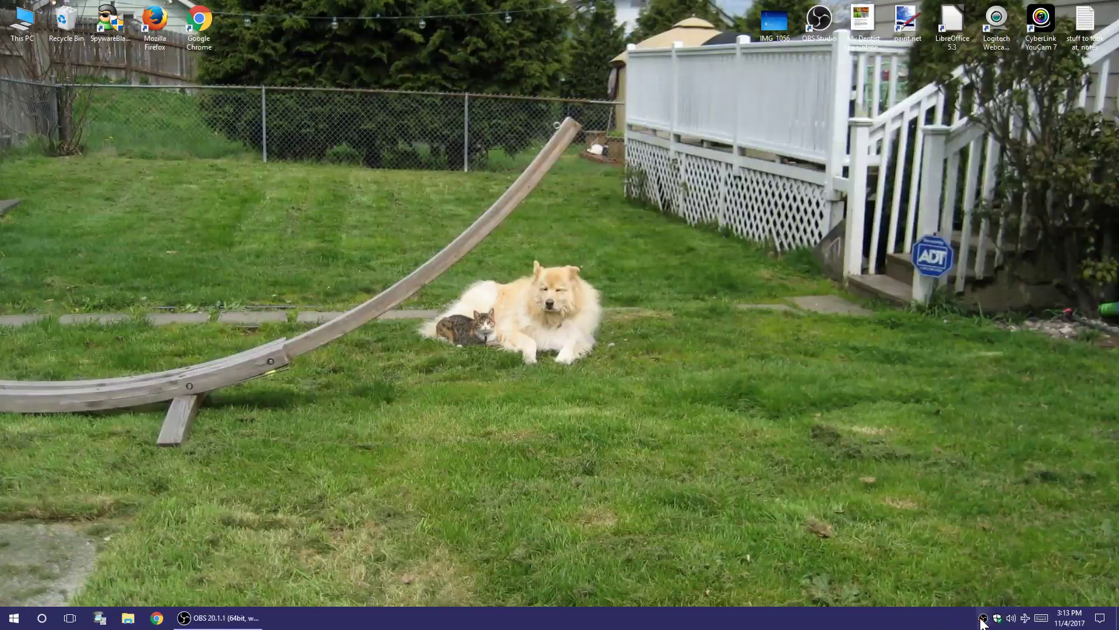
click(211, 619)
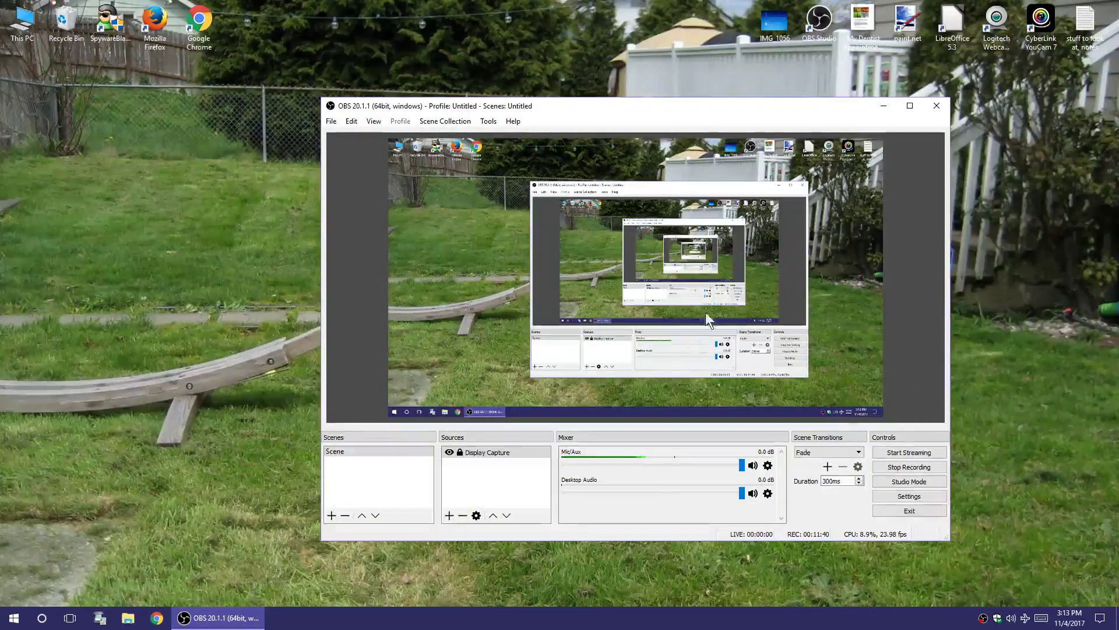
drag(575, 106, 606, 97)
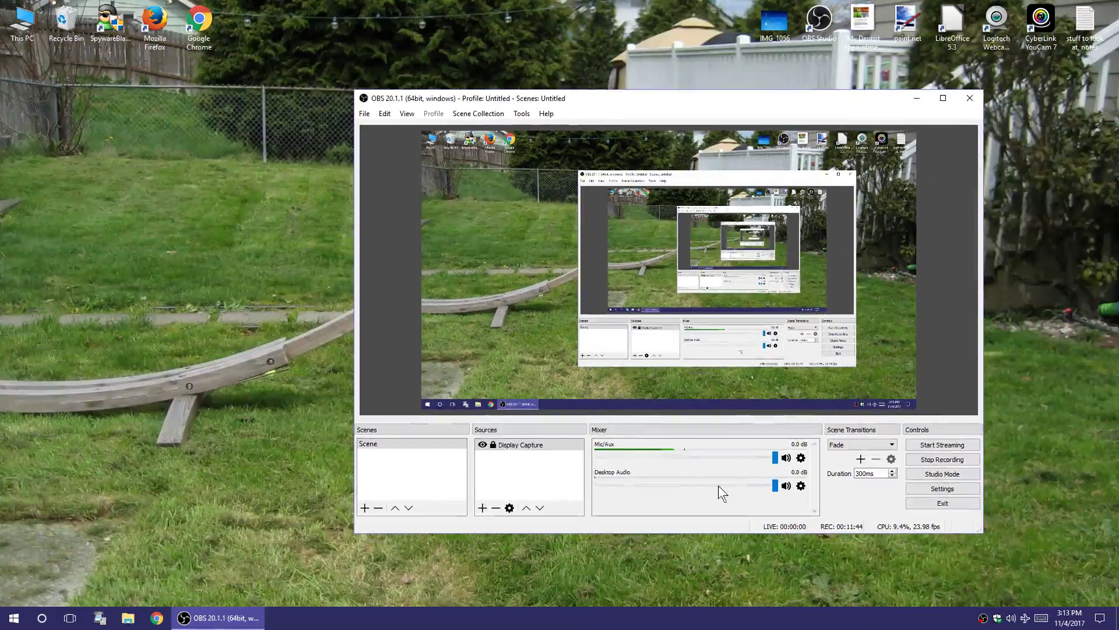